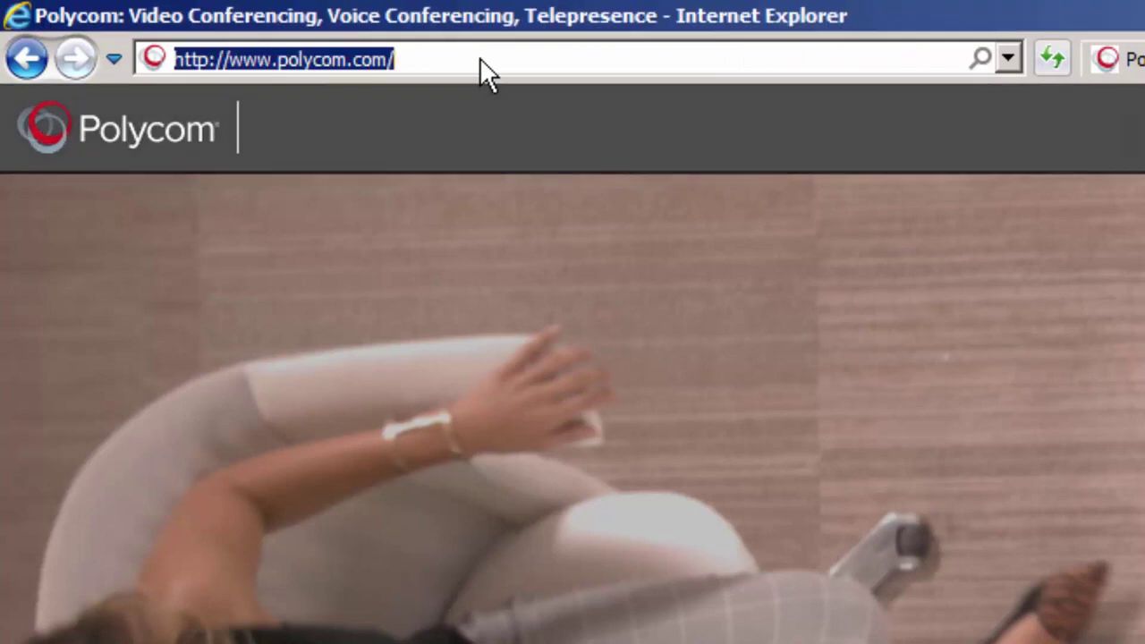
pyautogui.write('10.233.6.243/')
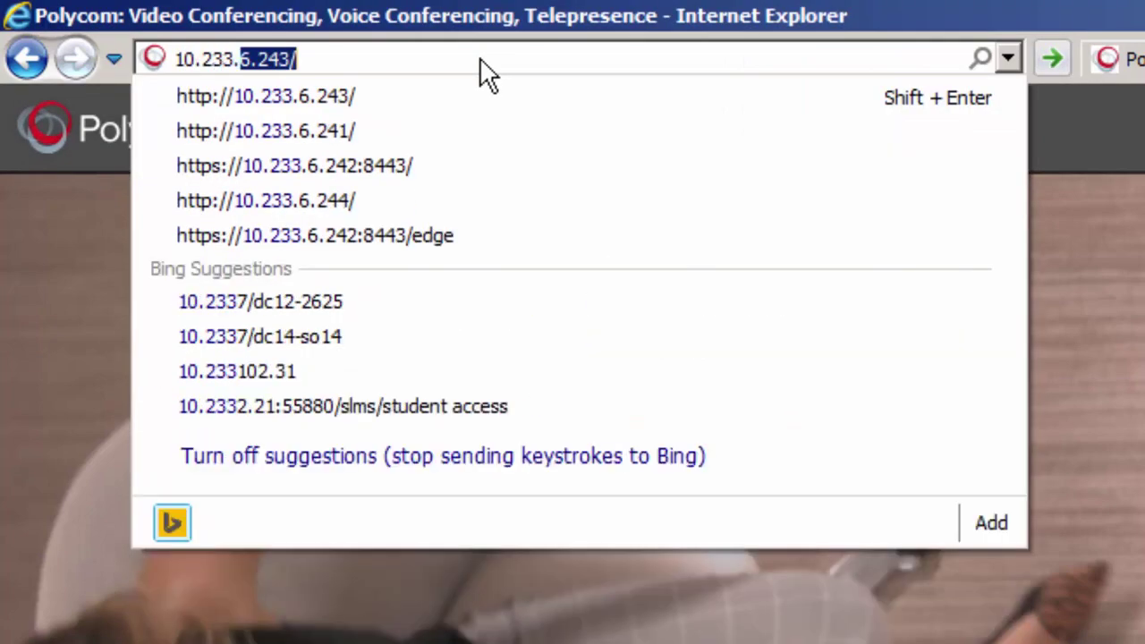
pyautogui.press('Return')
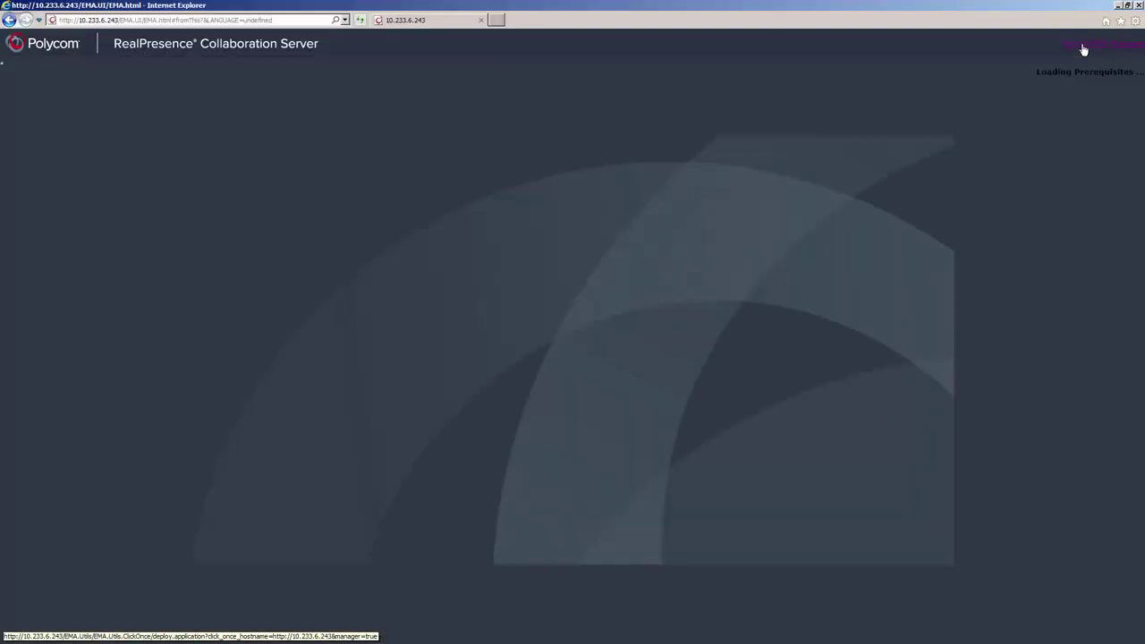
# Install RMX Manager 8.6.3 from the server, approving the security warning
pyautogui.click(1083, 49)
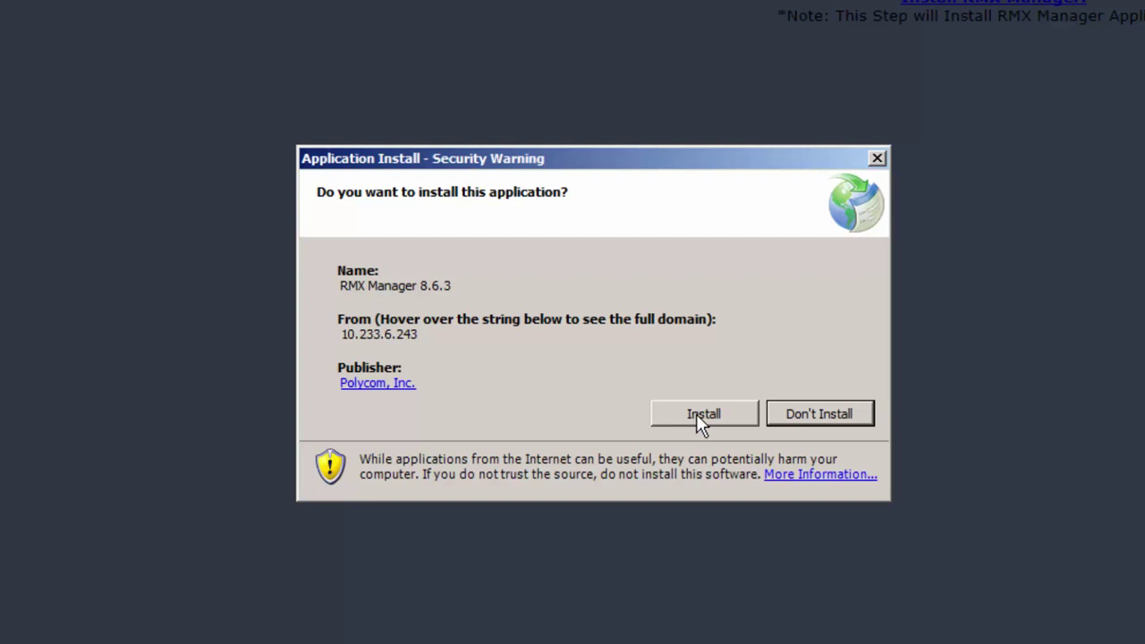
pyautogui.click(698, 417)
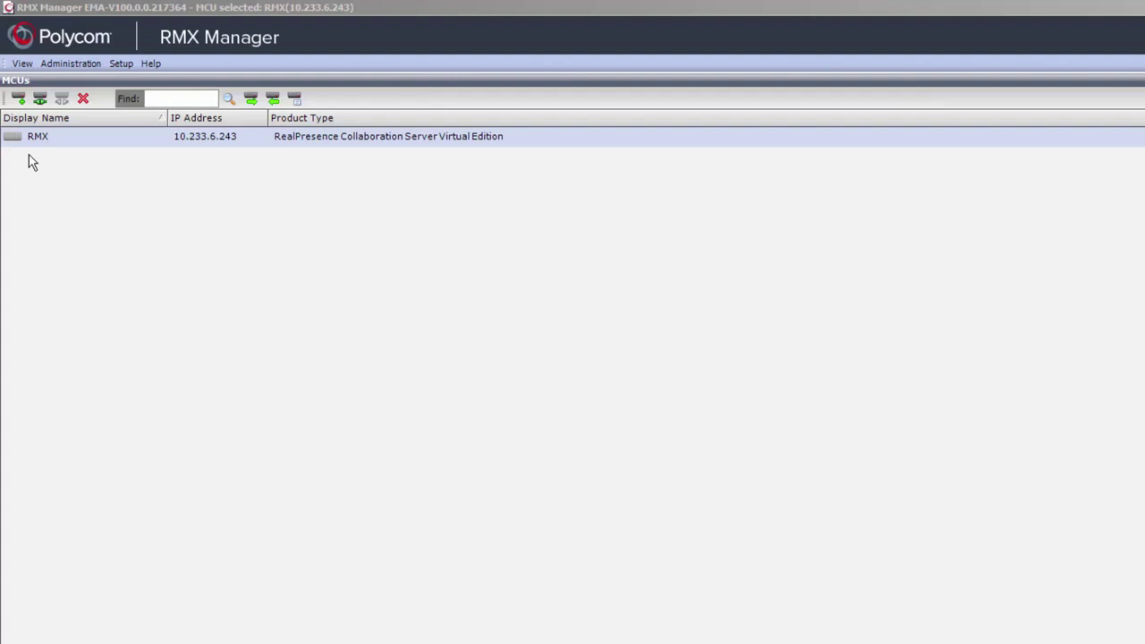
# Accept the RMX properties for 10.233.6.243 and connect RMX Manager to the server
pyautogui.click(18, 99)
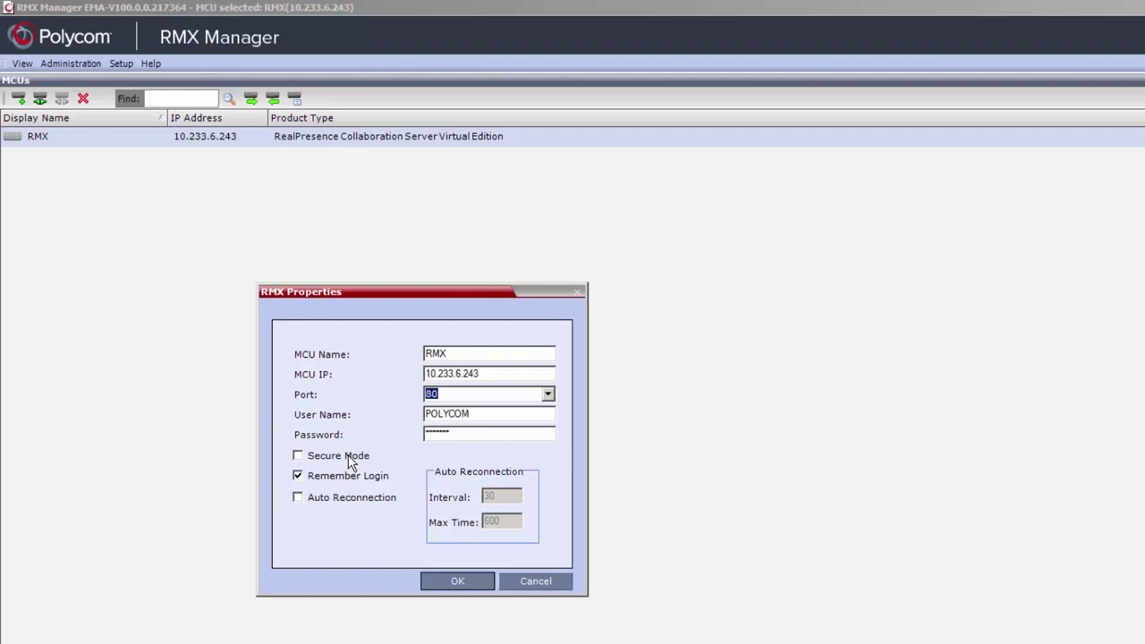
pyautogui.click(445, 582)
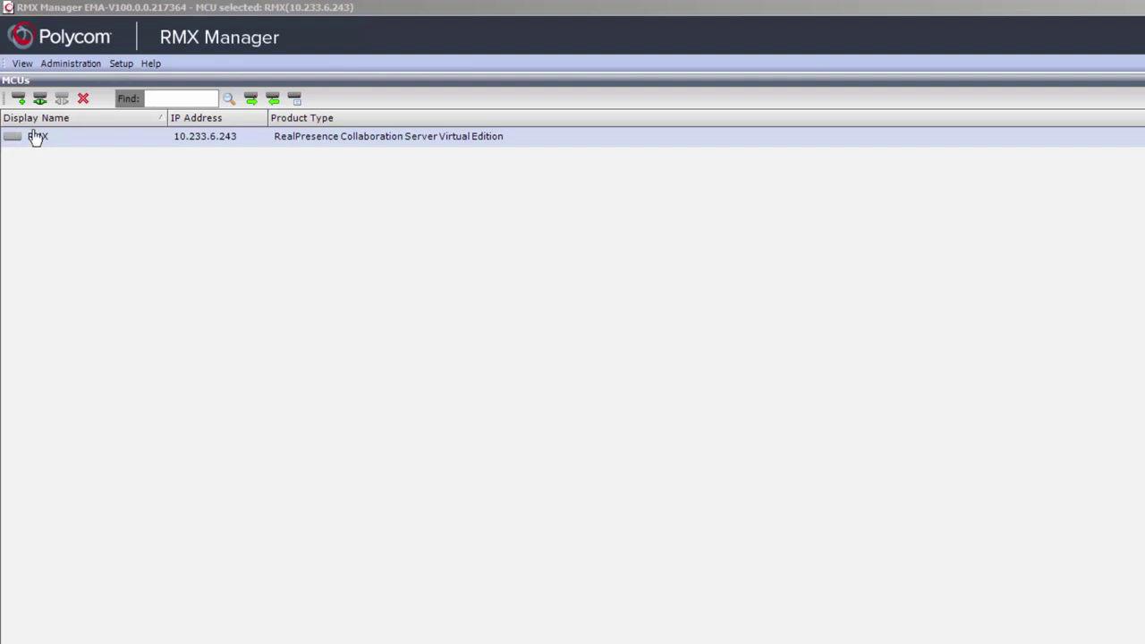
pyautogui.click(41, 98)
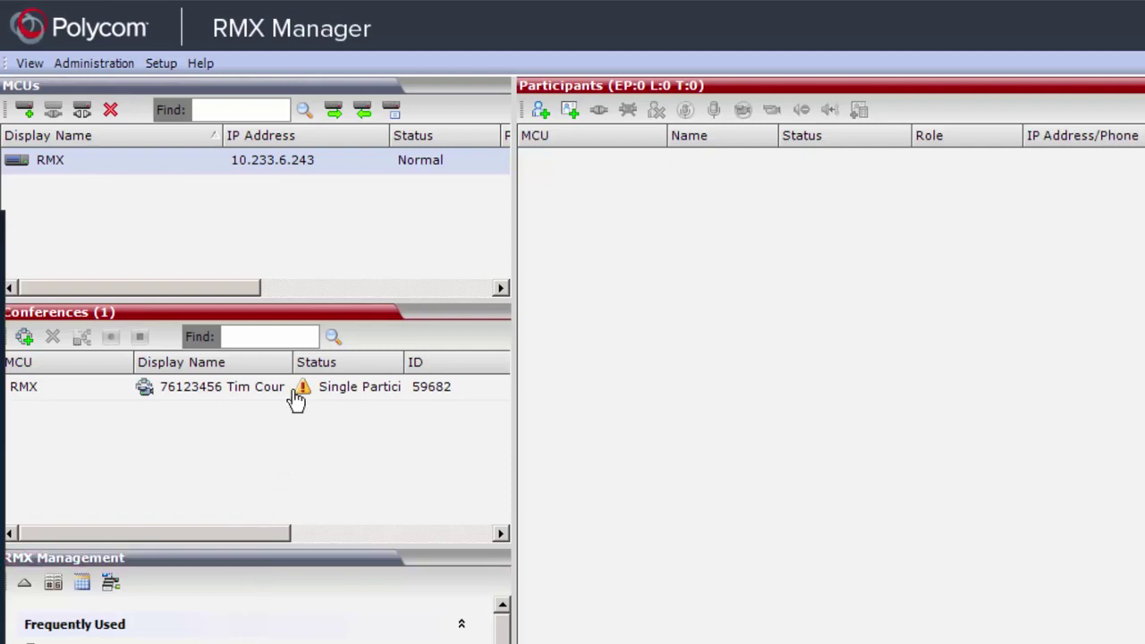
# Widen the Display Name columns, view the three conference profiles, then list the server users
pyautogui.moveTo(292, 361); pyautogui.dragTo(370, 369)
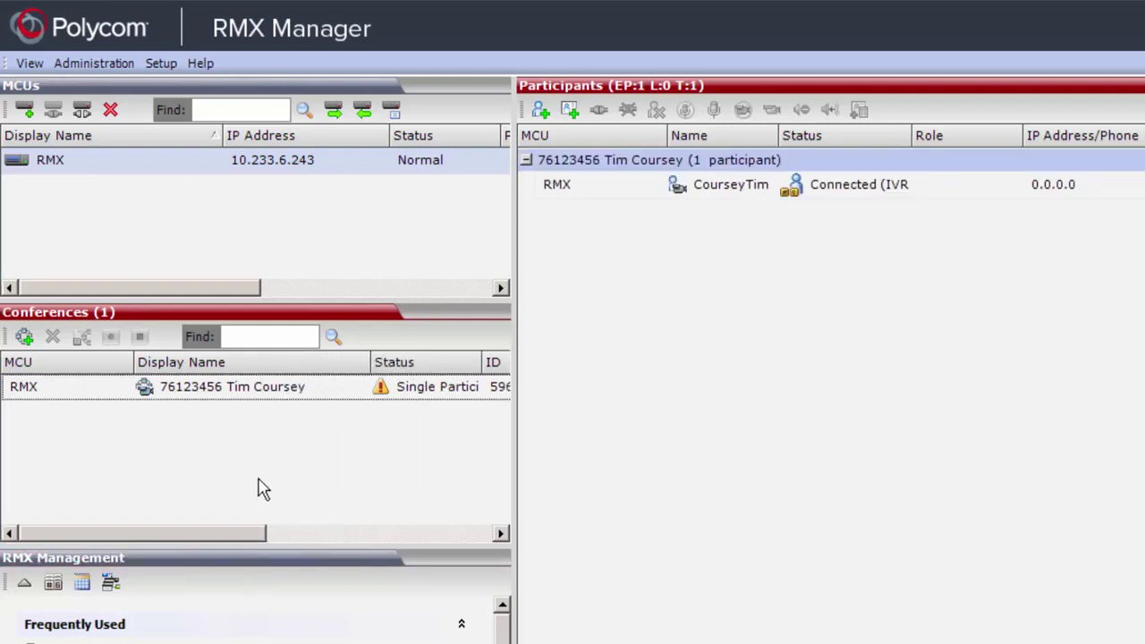
pyautogui.click(237, 557)
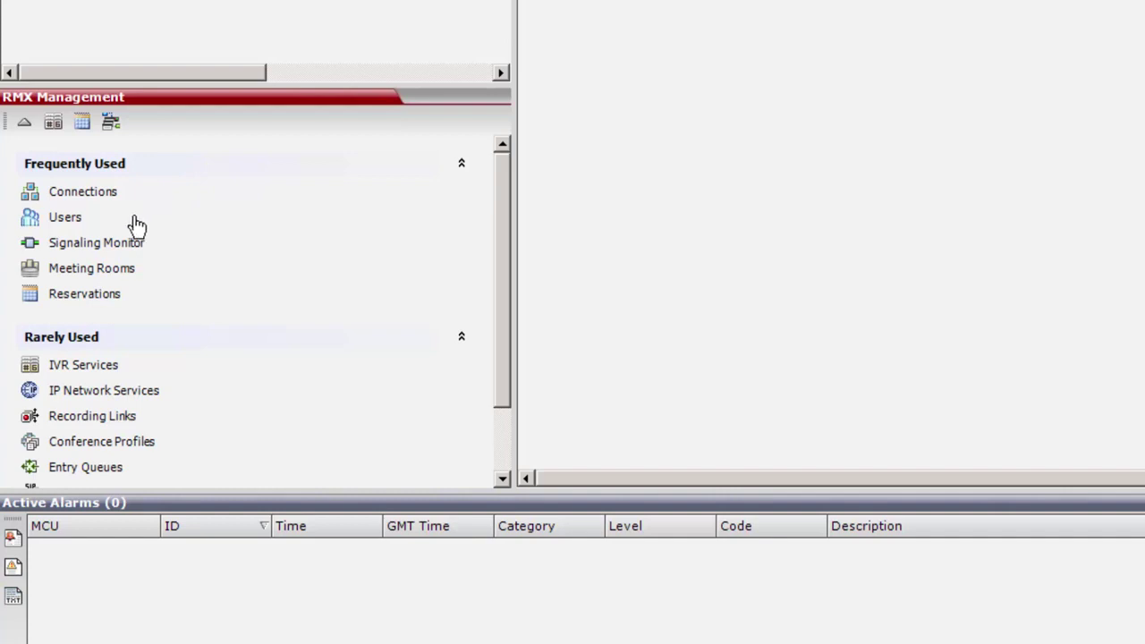
pyautogui.click(75, 219)
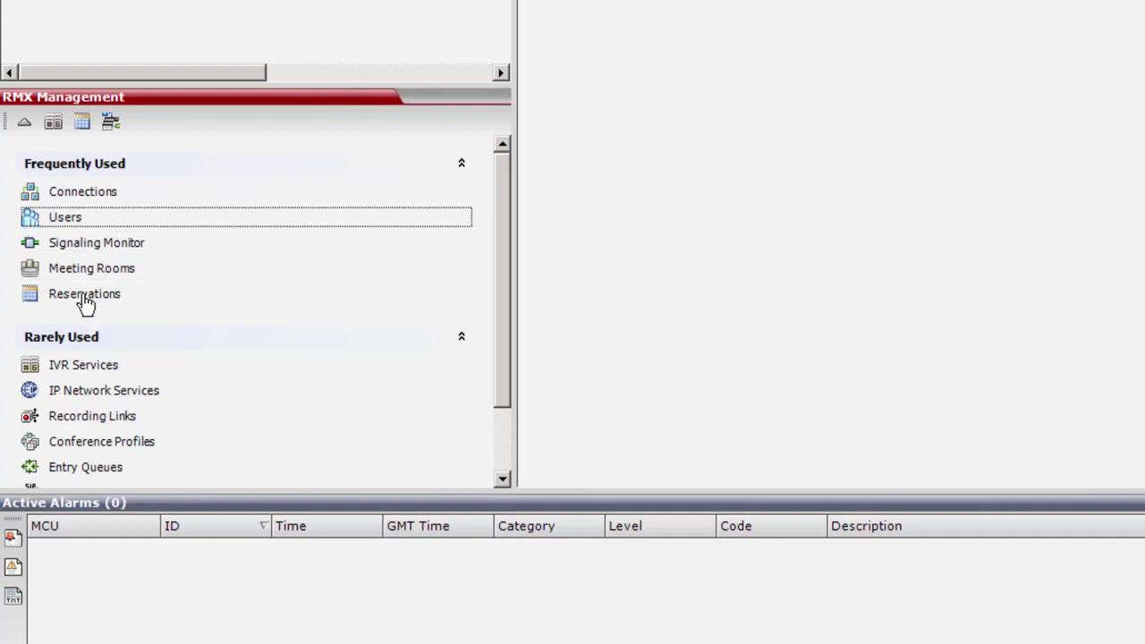
pyautogui.click(90, 417)
pyautogui.click(97, 448)
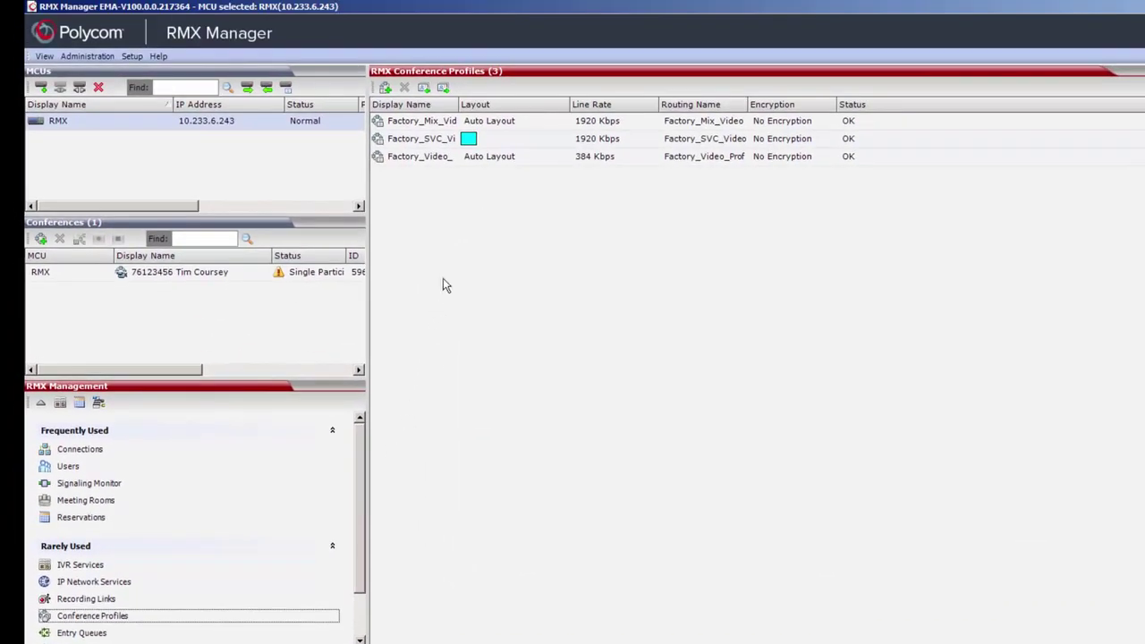
pyautogui.moveTo(458, 106); pyautogui.dragTo(535, 105)
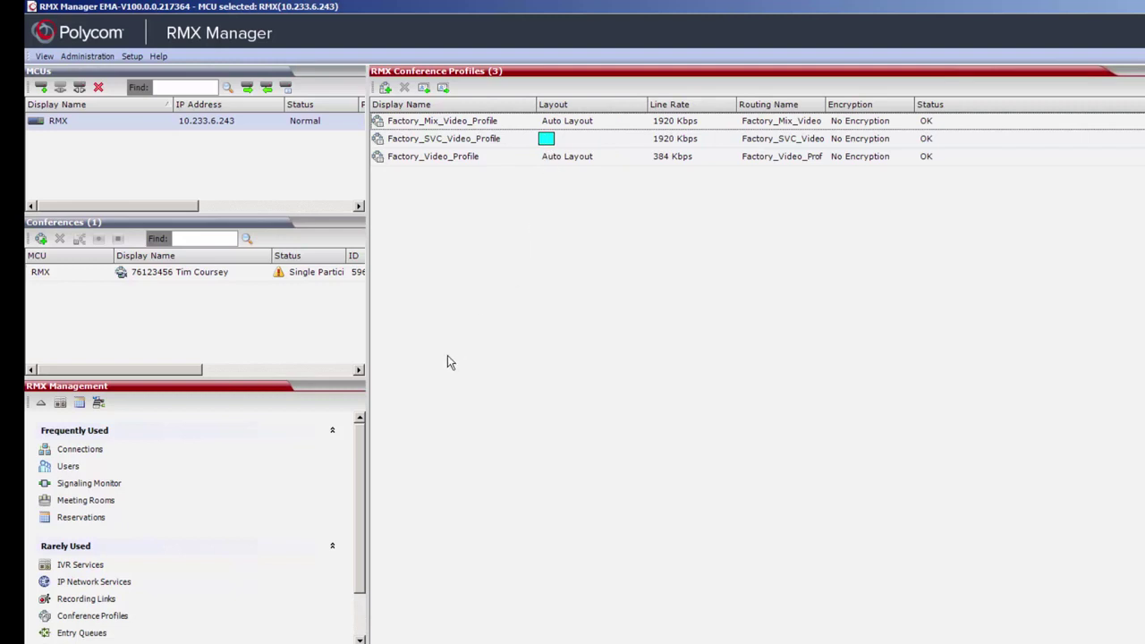
pyautogui.click(101, 464)
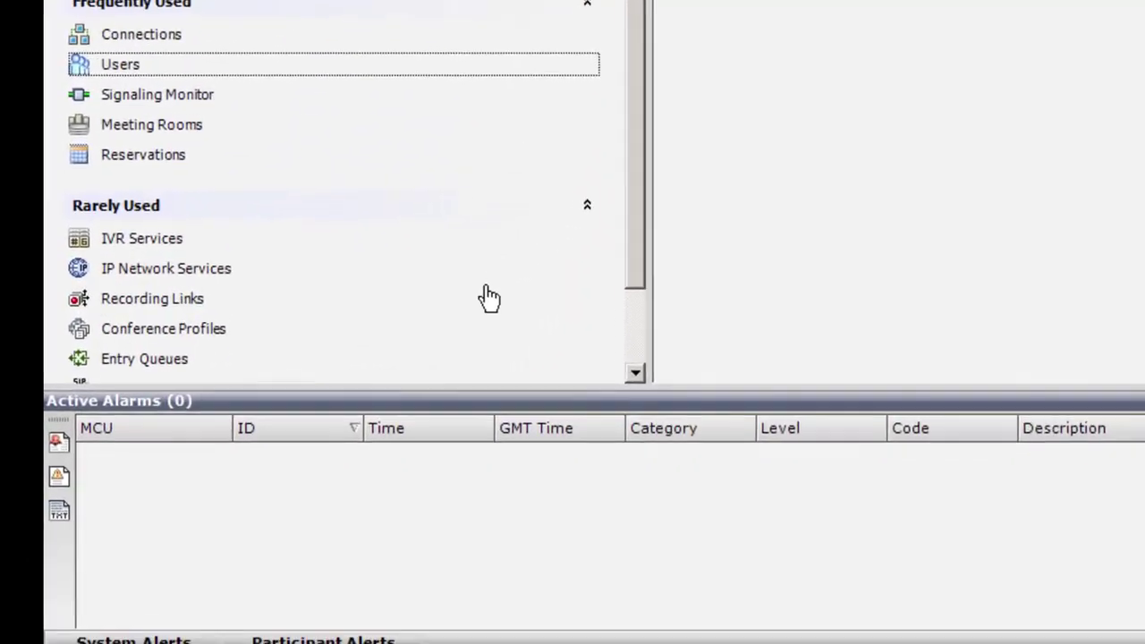
pyautogui.click(468, 380)
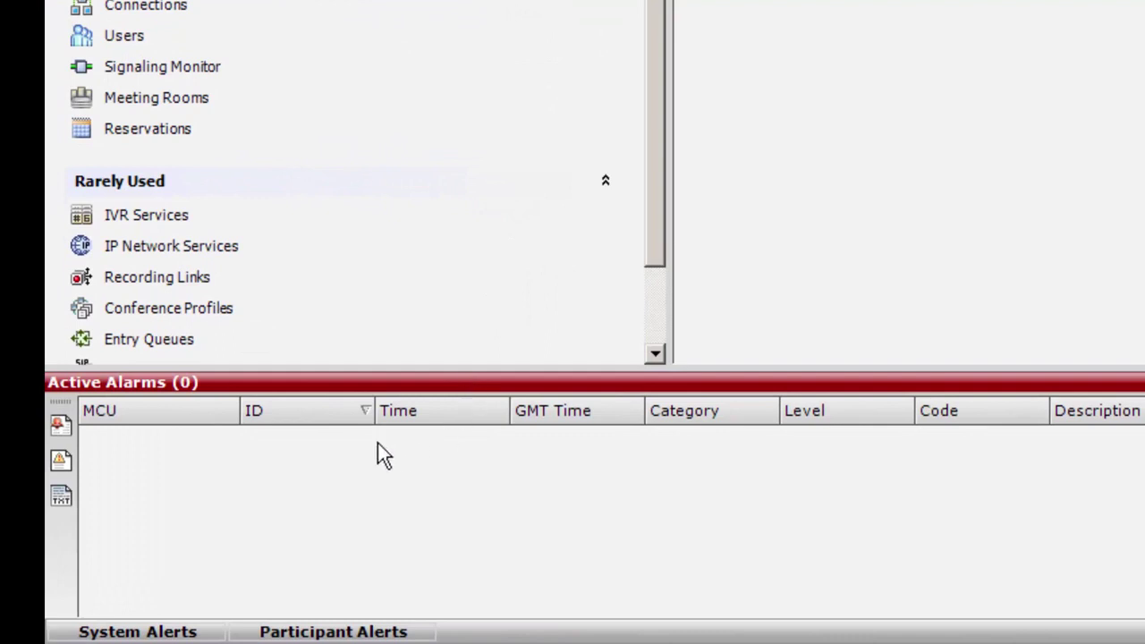
pyautogui.click(59, 462)
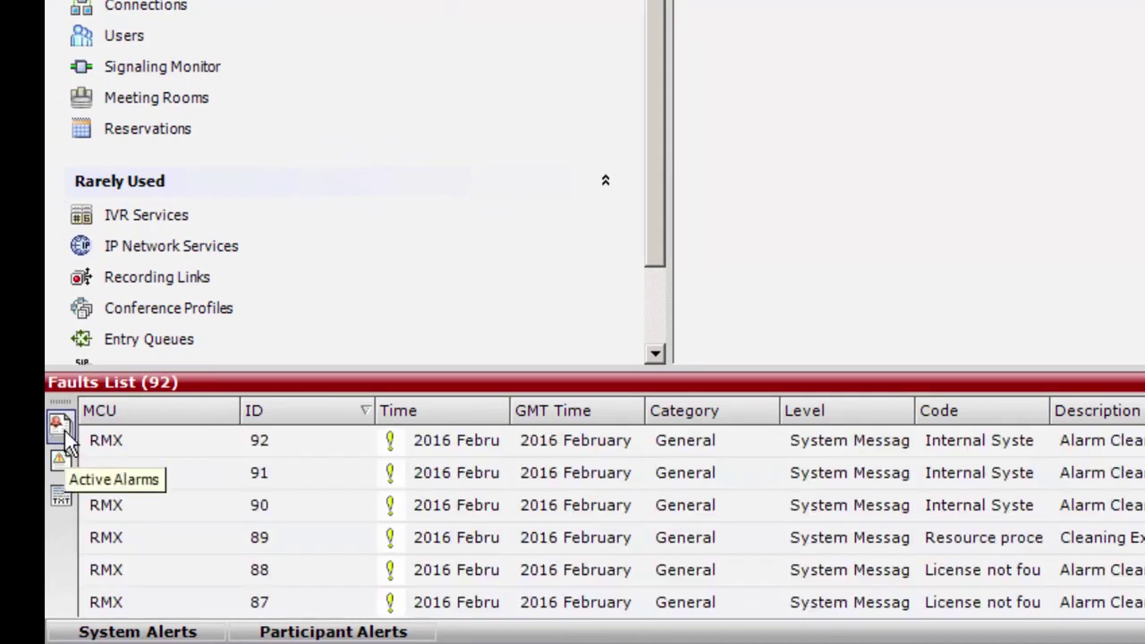
pyautogui.click(61, 426)
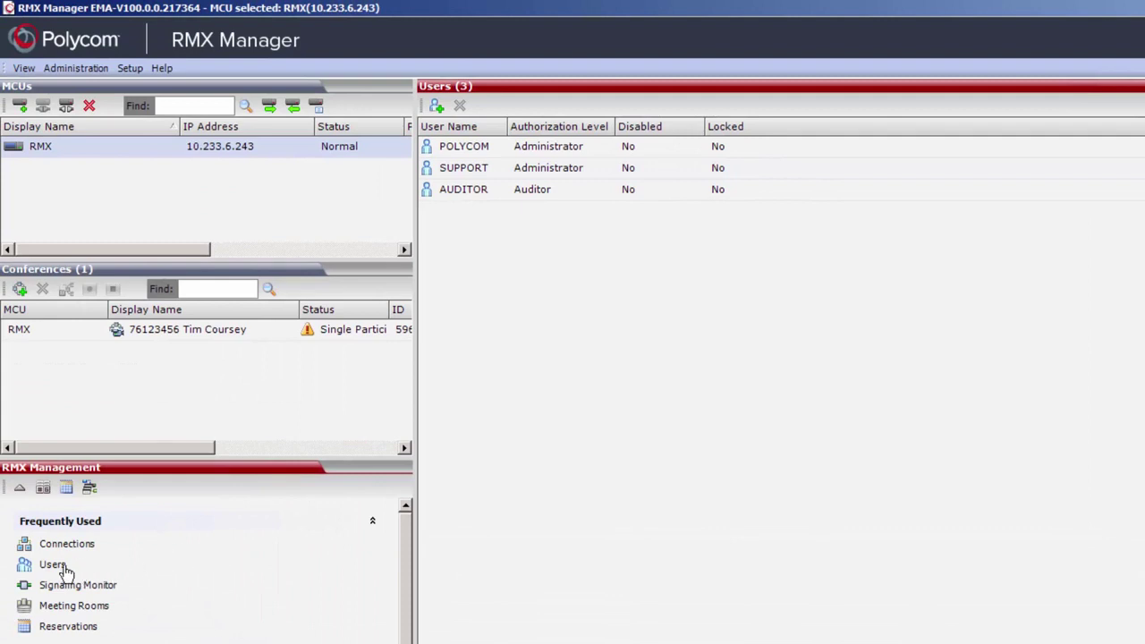
pyautogui.click(61, 565)
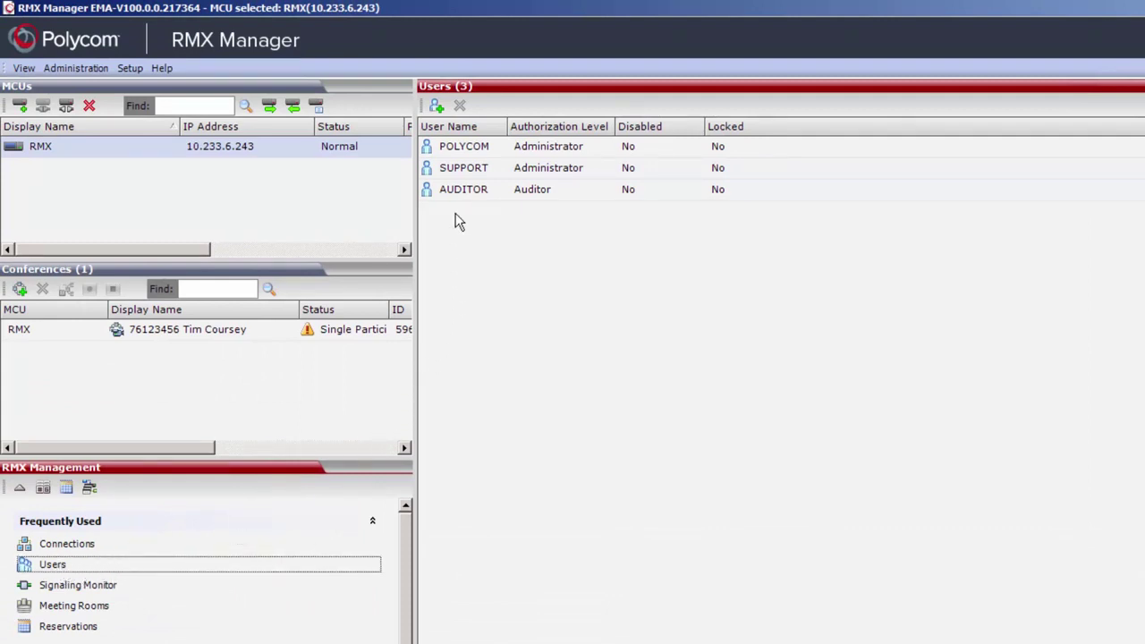
# Add an Operator-level user named test with its password, then view the Signaling Monitor
pyautogui.click(435, 106)
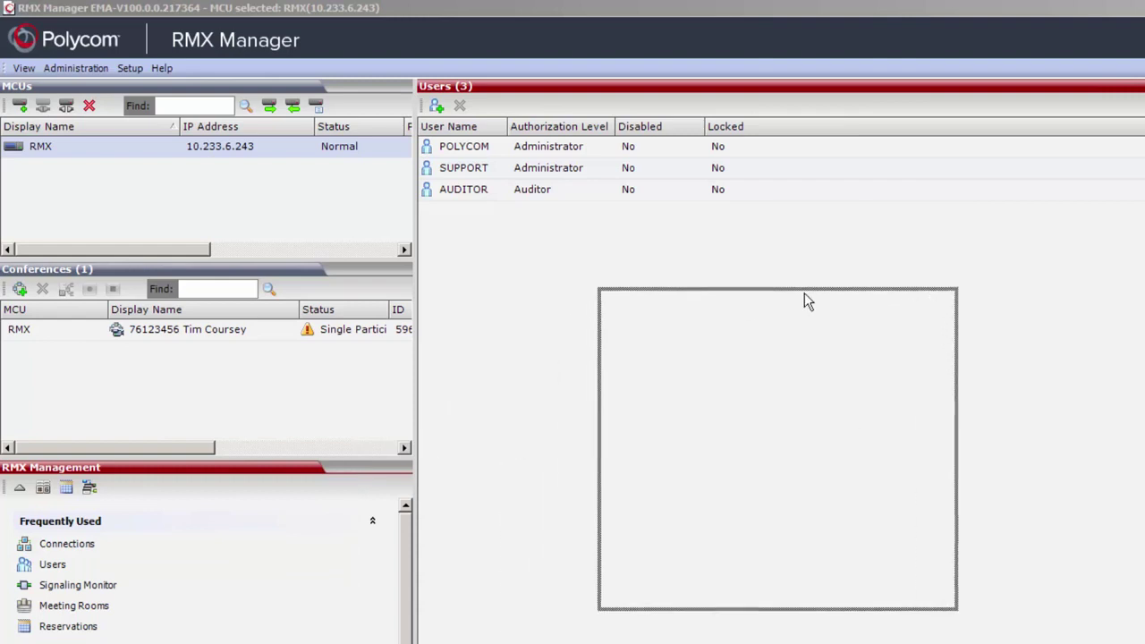
pyautogui.write('test')
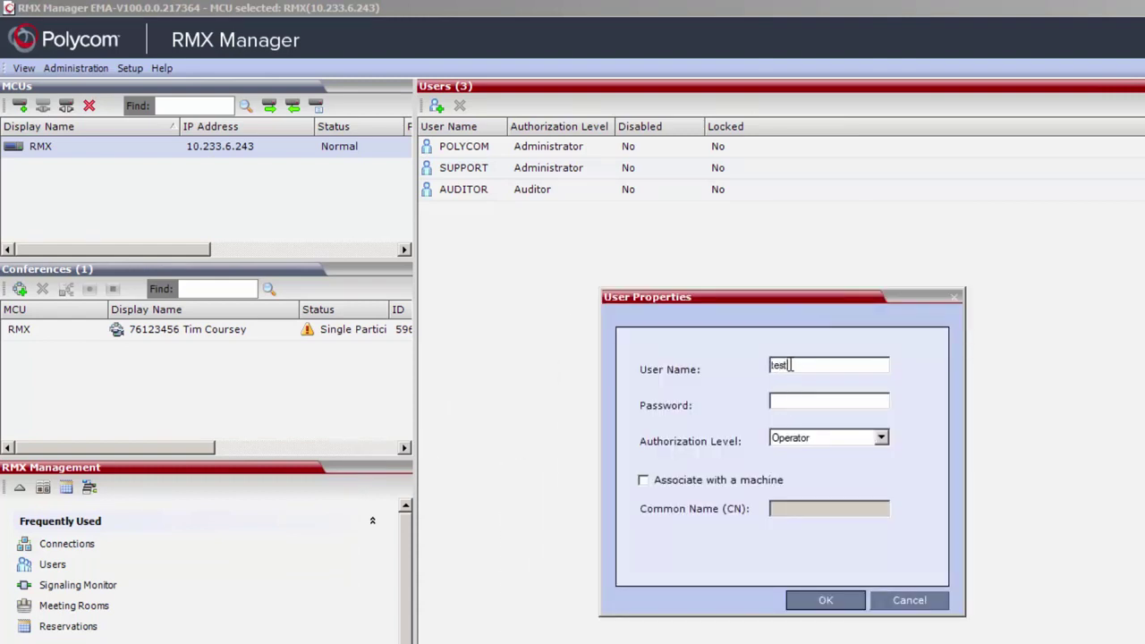
pyautogui.press('Tab')
pyautogui.write('test')
pyautogui.click(881, 437)
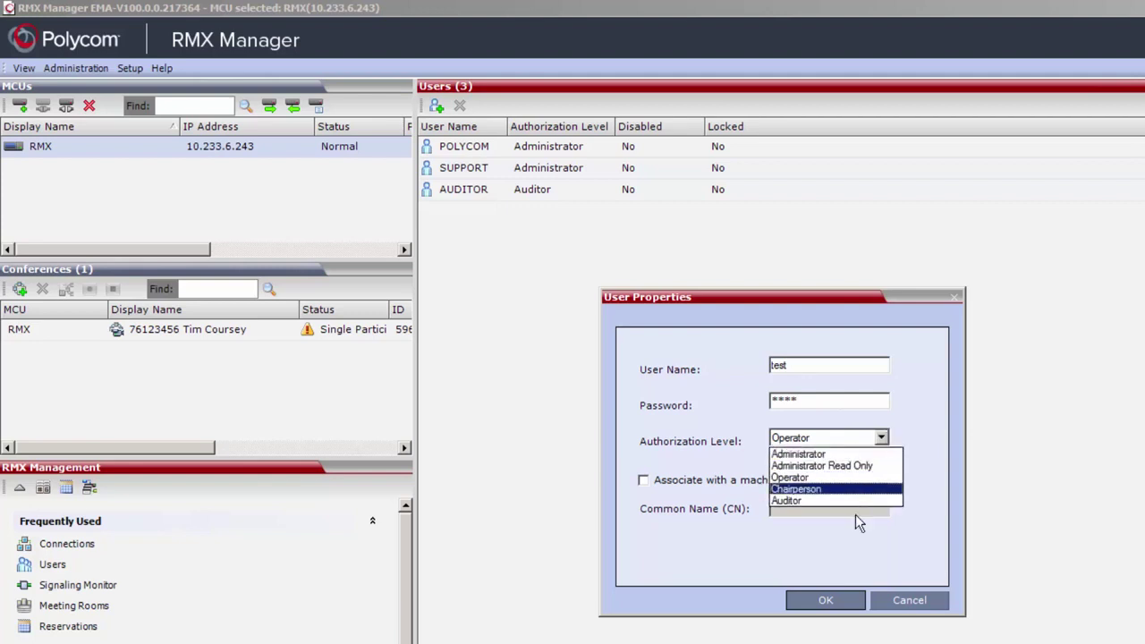
pyautogui.click(825, 602)
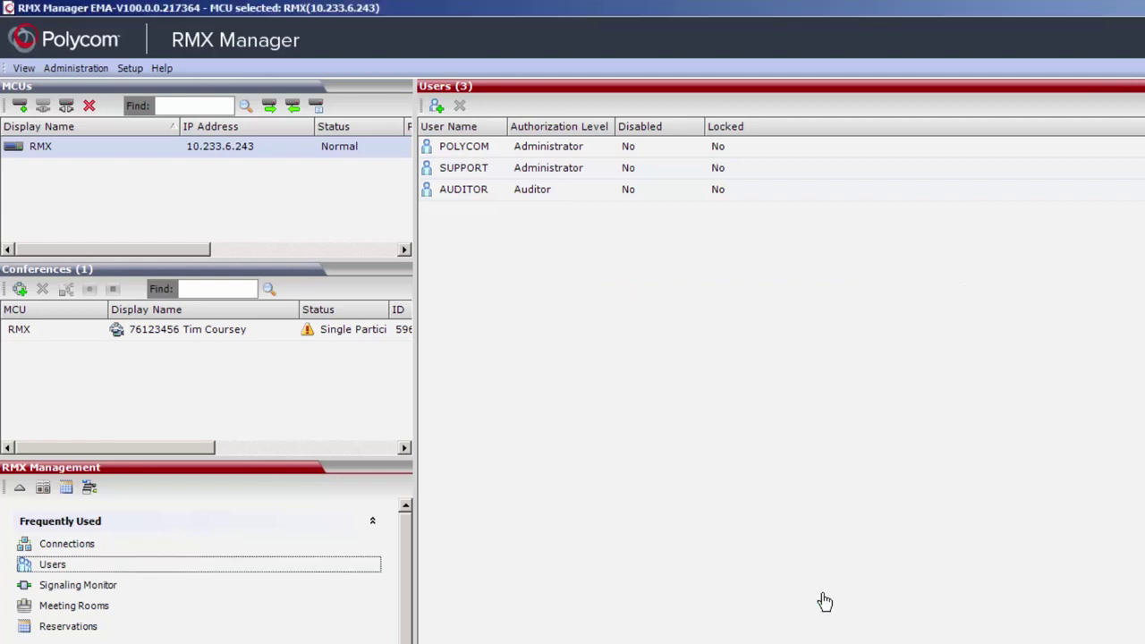
pyautogui.click(109, 587)
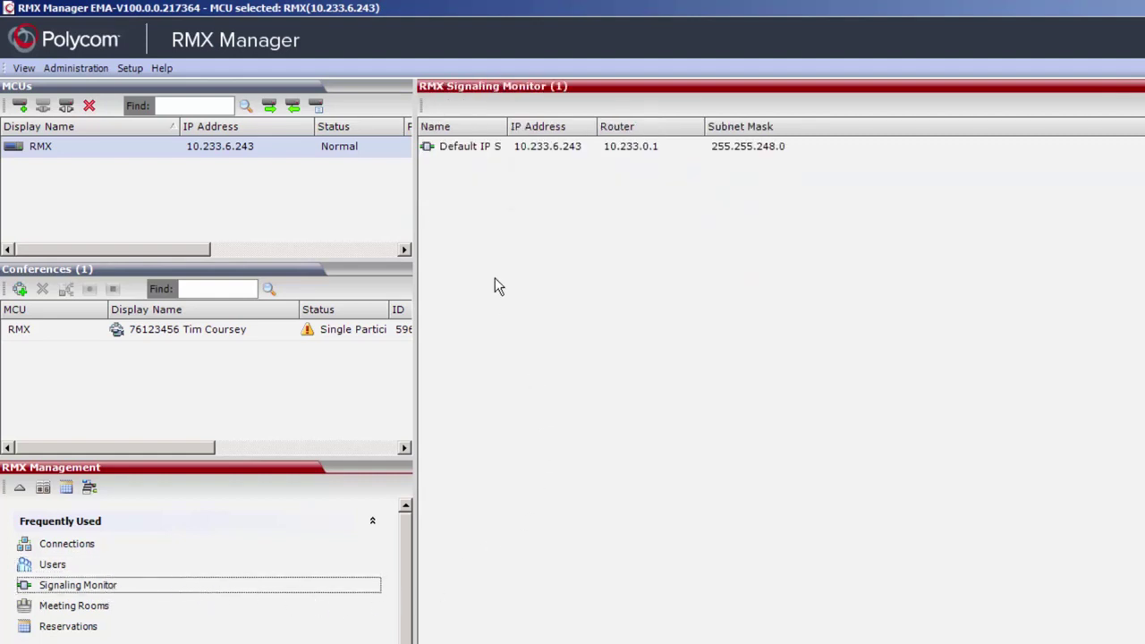
# Review the Default IP network service's properties, including its SIP server settings at 10.233.6.241
pyautogui.click(484, 149)
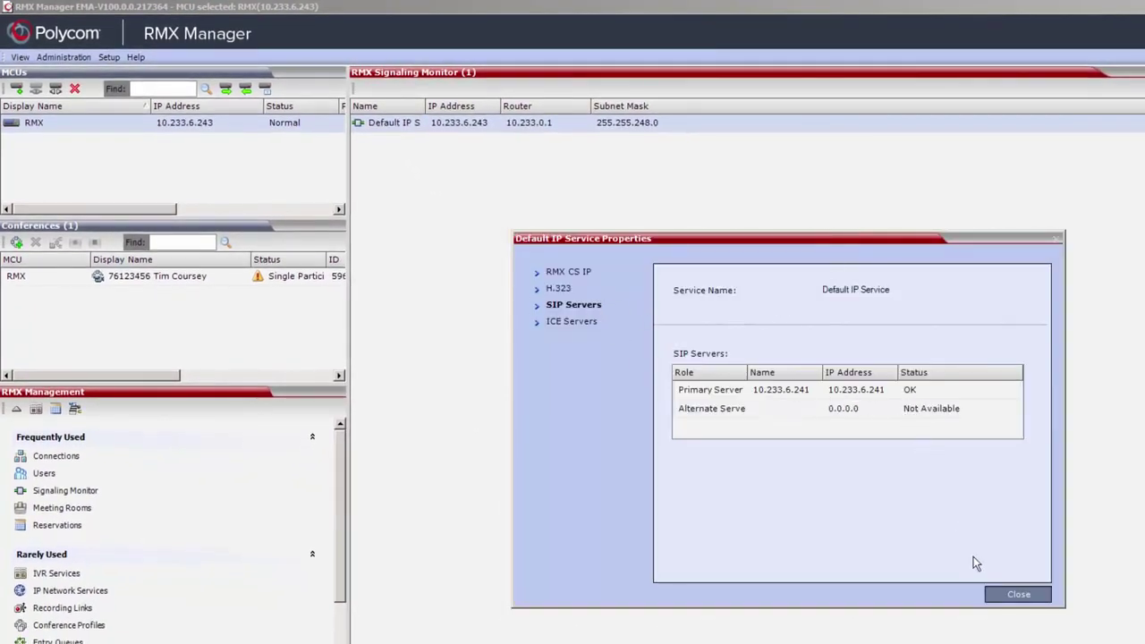
pyautogui.click(1010, 595)
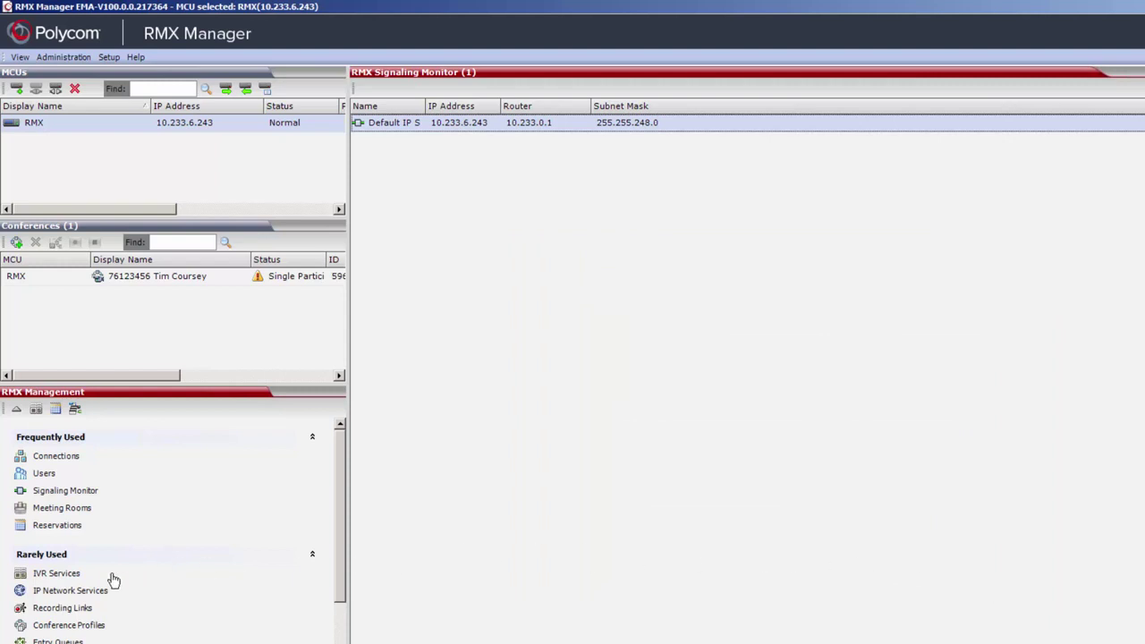
pyautogui.click(87, 593)
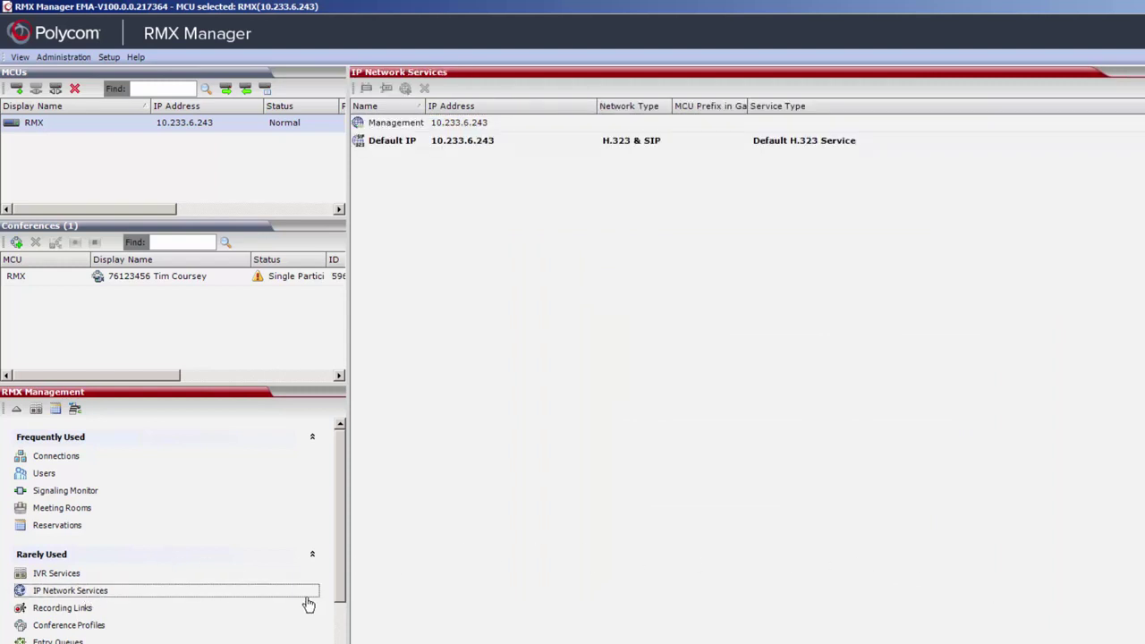
pyautogui.click(412, 143)
pyautogui.doubleClick(414, 145)
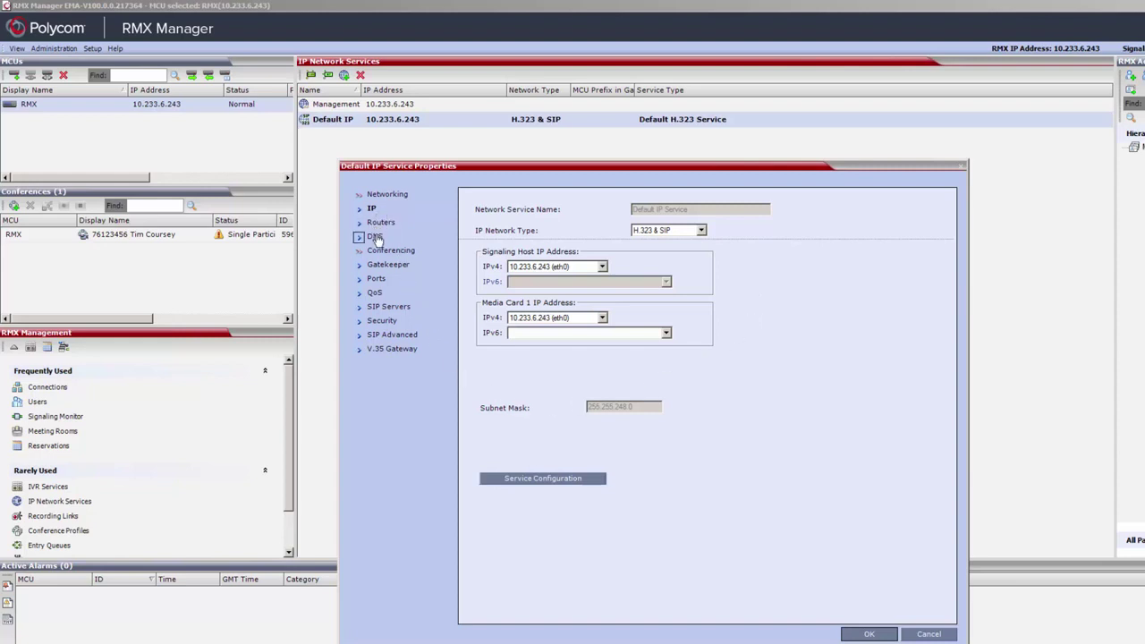
pyautogui.click(378, 307)
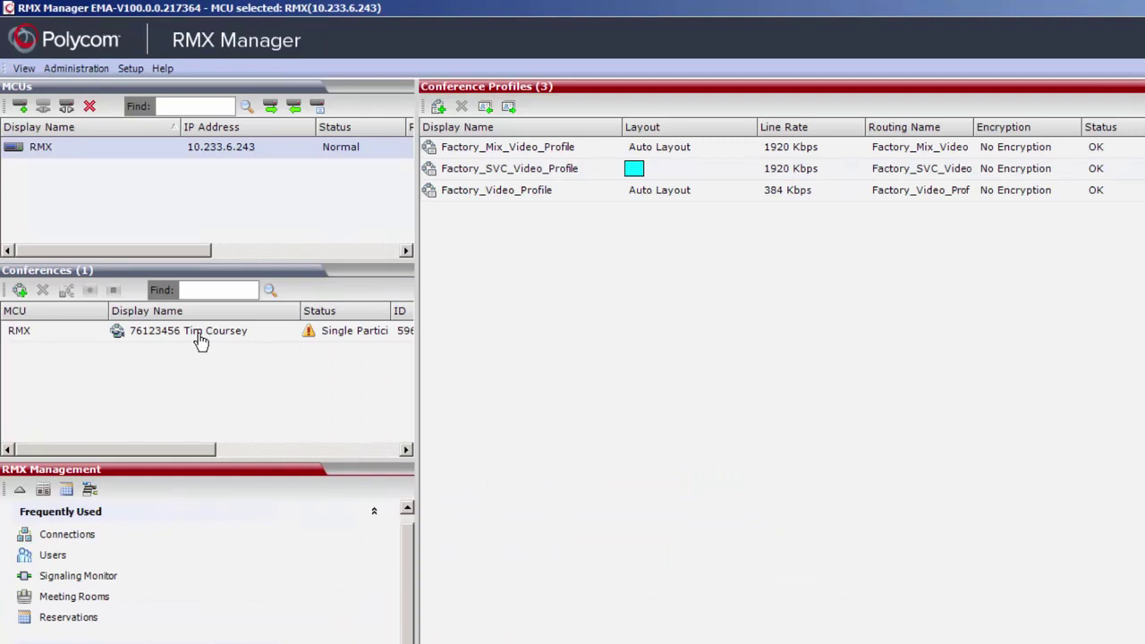
# Open the conference's properties and set a manual four-party layout, three cells over one
pyautogui.rightClick(197, 338)
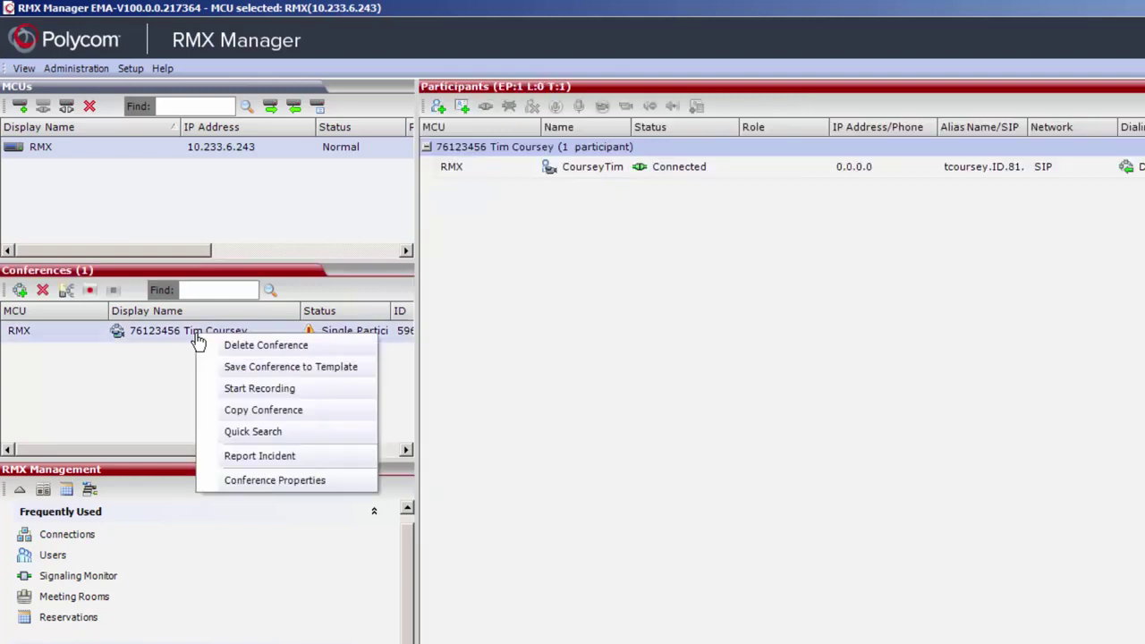
pyautogui.click(262, 480)
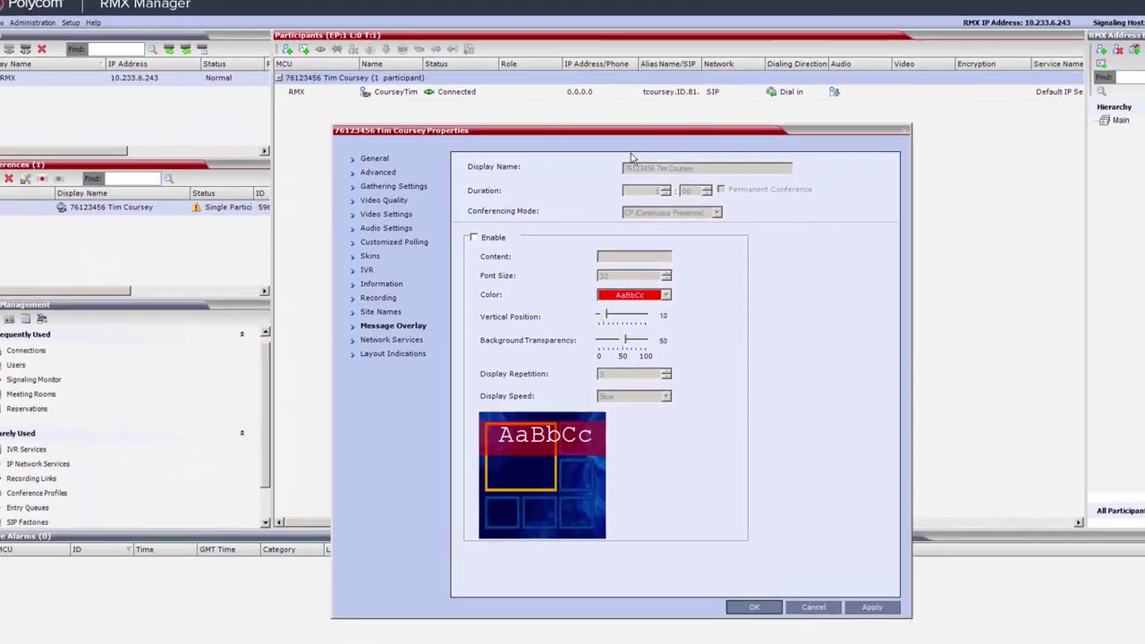
pyautogui.click(399, 218)
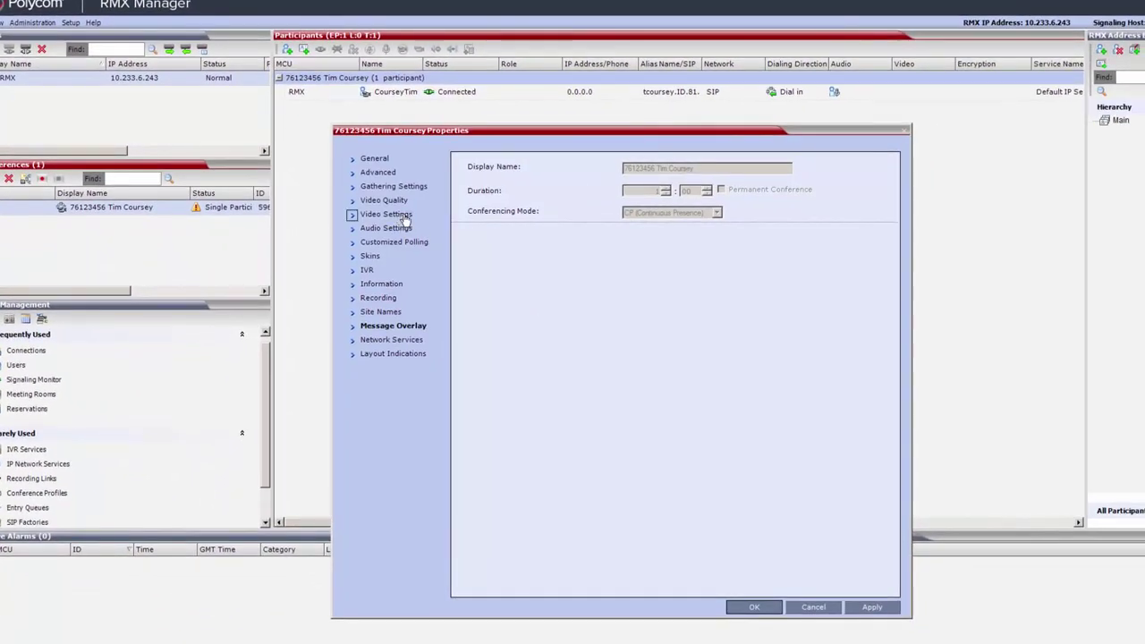
pyautogui.click(469, 345)
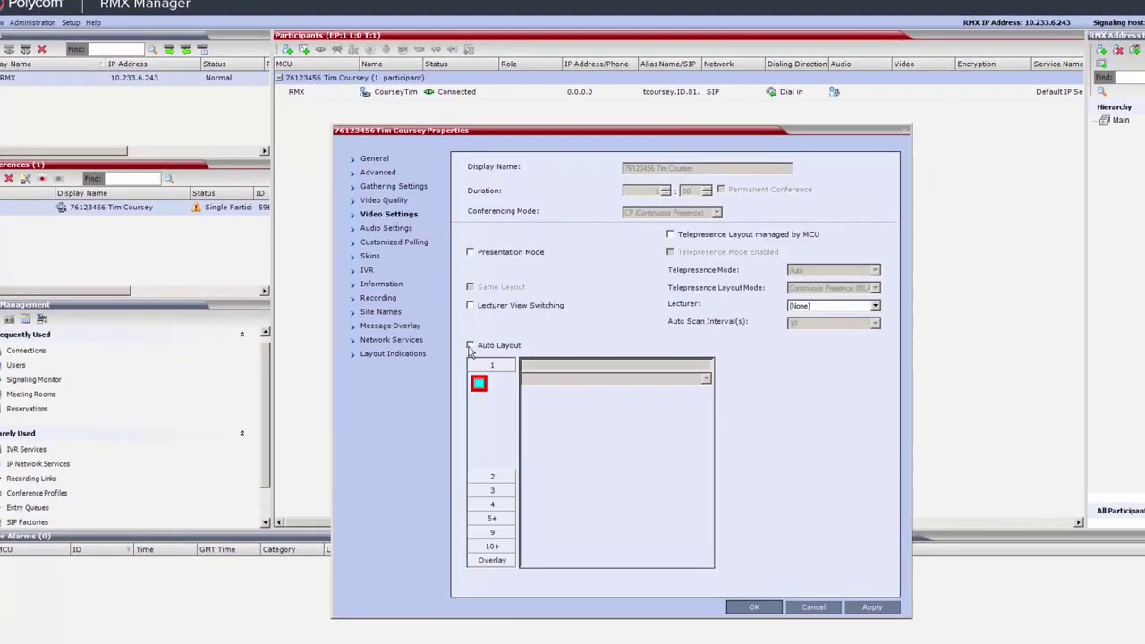
pyautogui.click(491, 506)
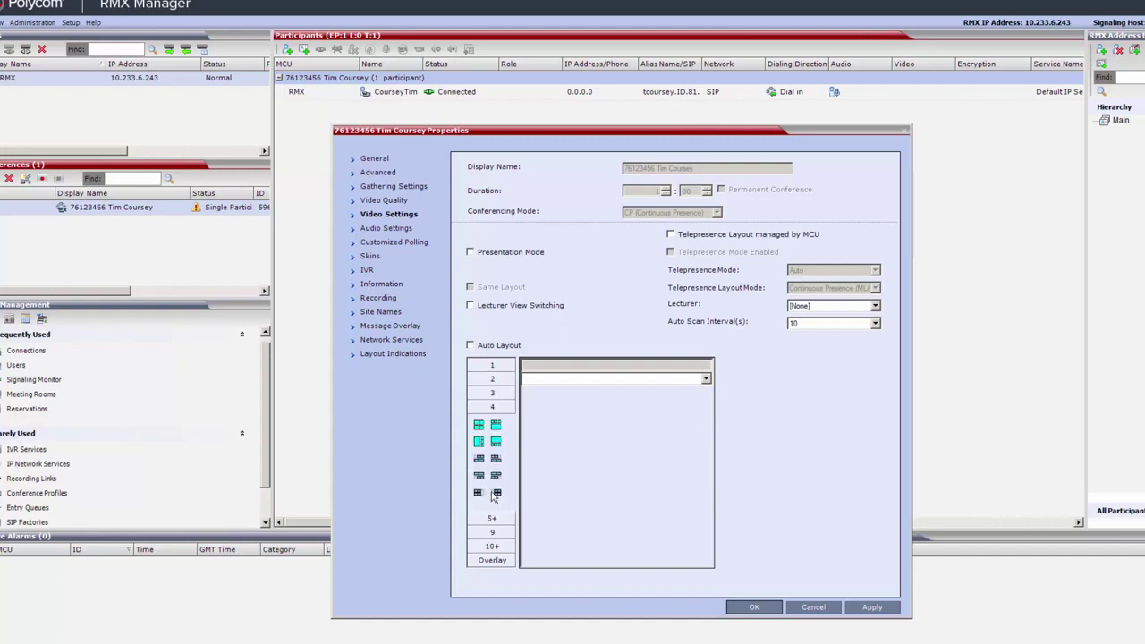
pyautogui.click(495, 425)
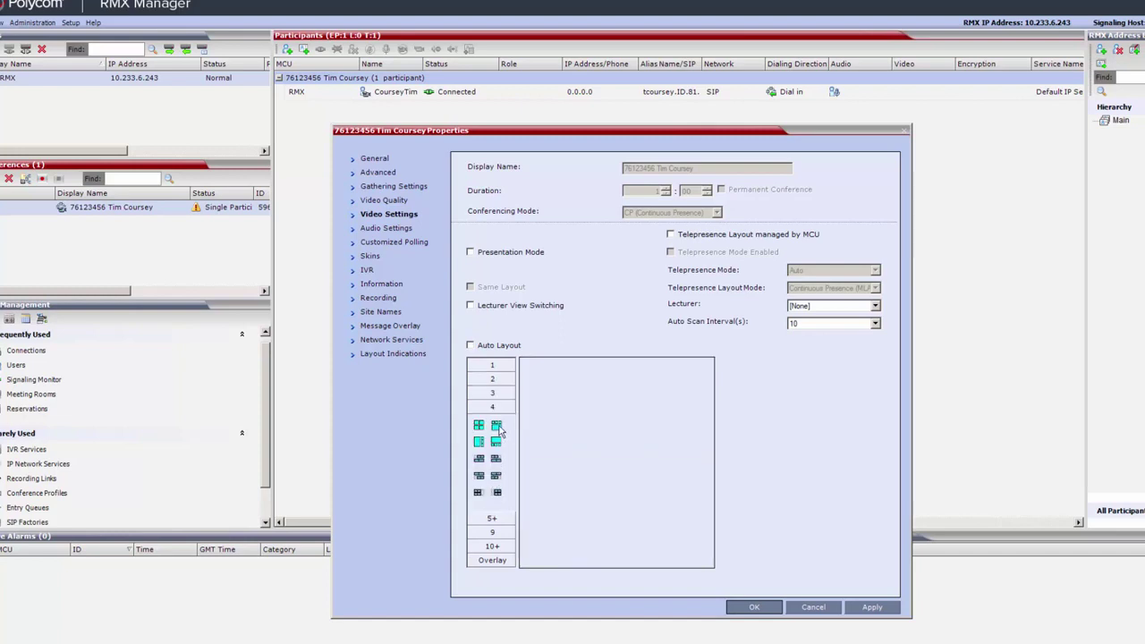
# Turn site name display on with green site names
pyautogui.click(391, 312)
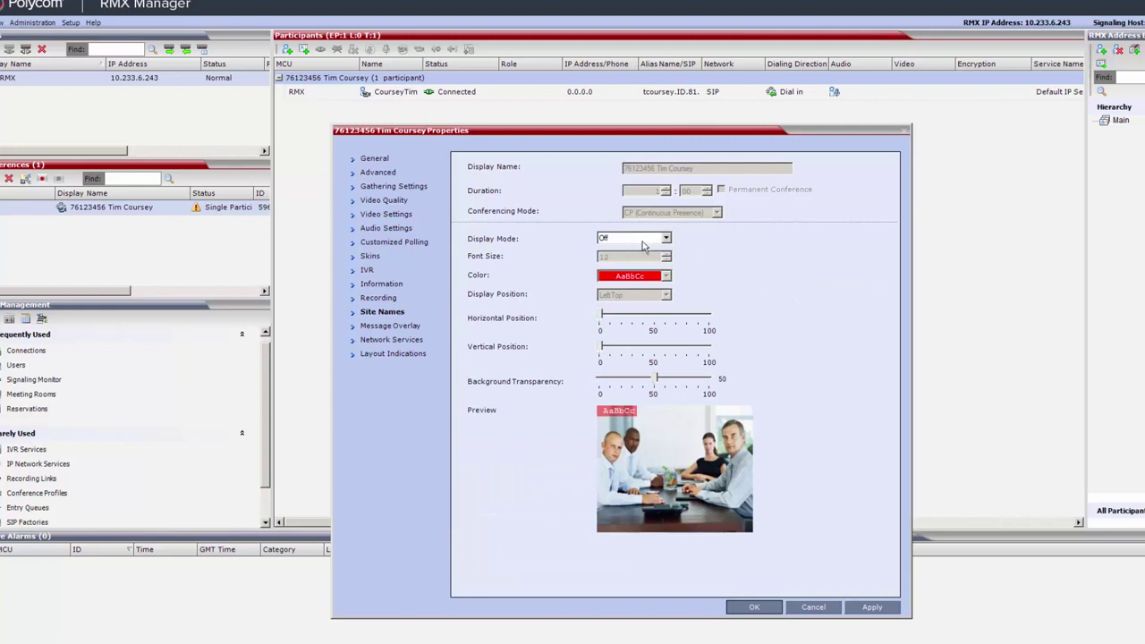
pyautogui.click(666, 240)
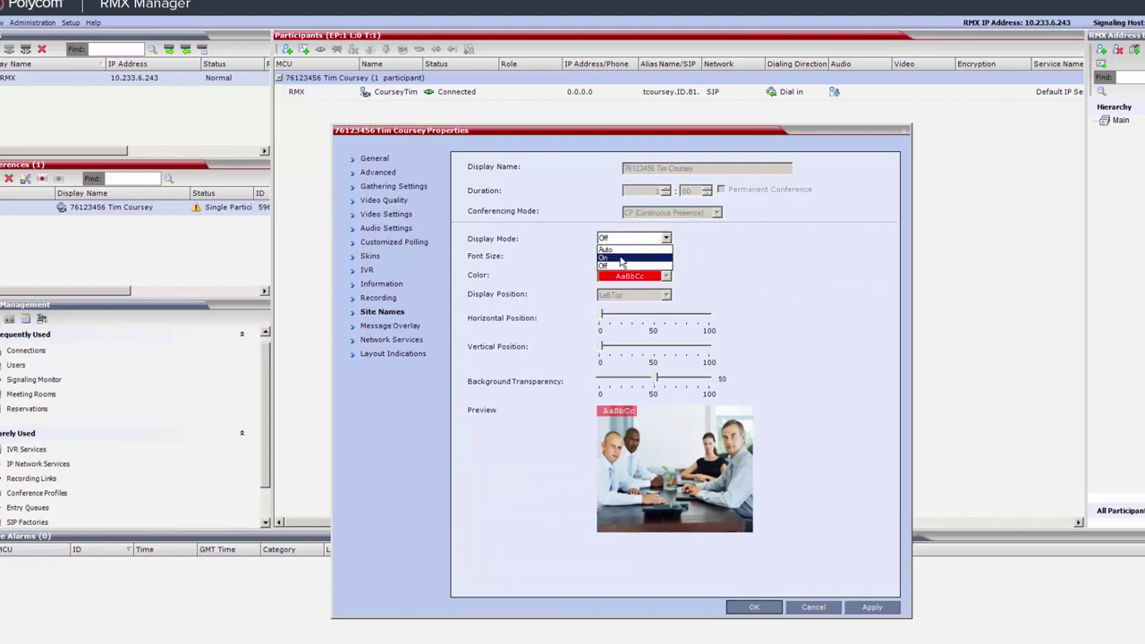
pyautogui.click(628, 264)
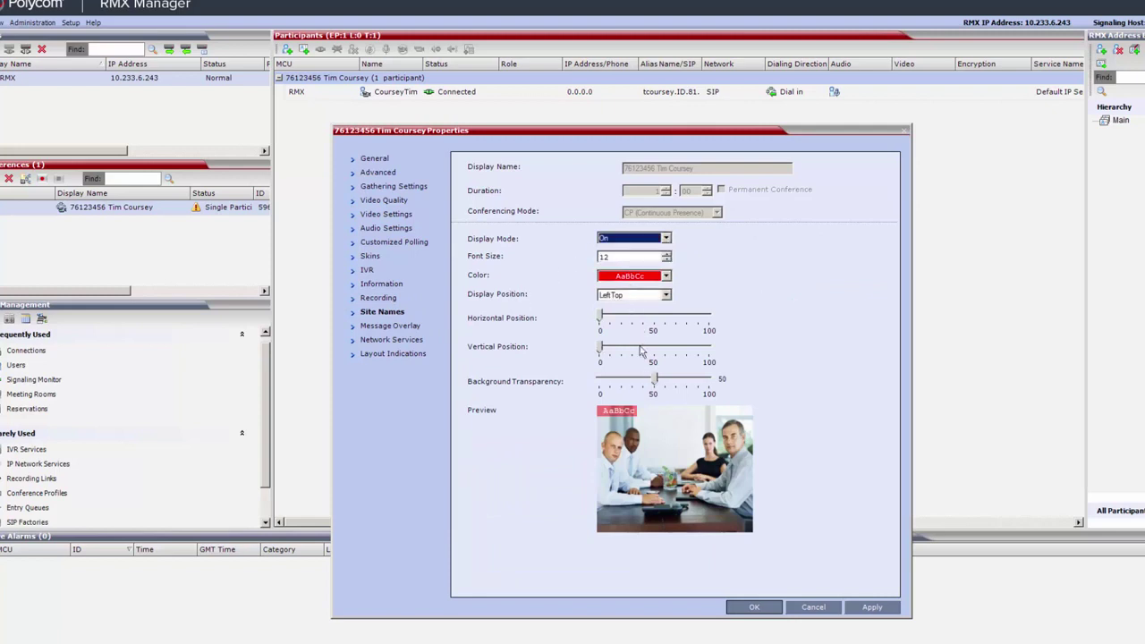
pyautogui.click(667, 277)
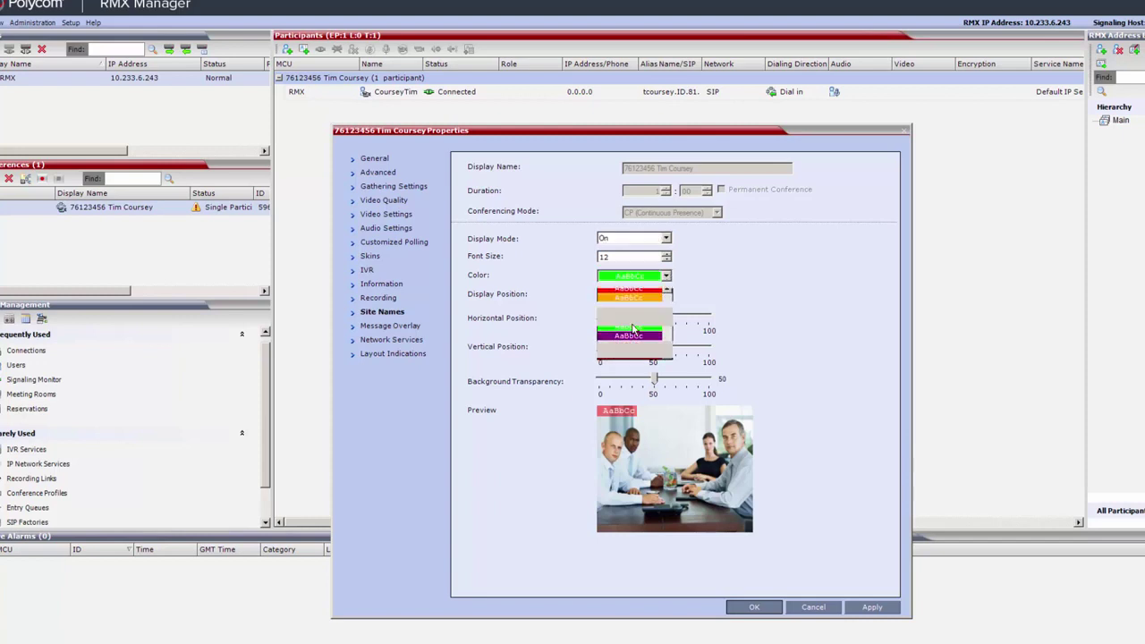
pyautogui.click(624, 329)
# Enable a 'Please mute your audio' message overlay repeating 5 times, apply, and close
pyautogui.click(408, 327)
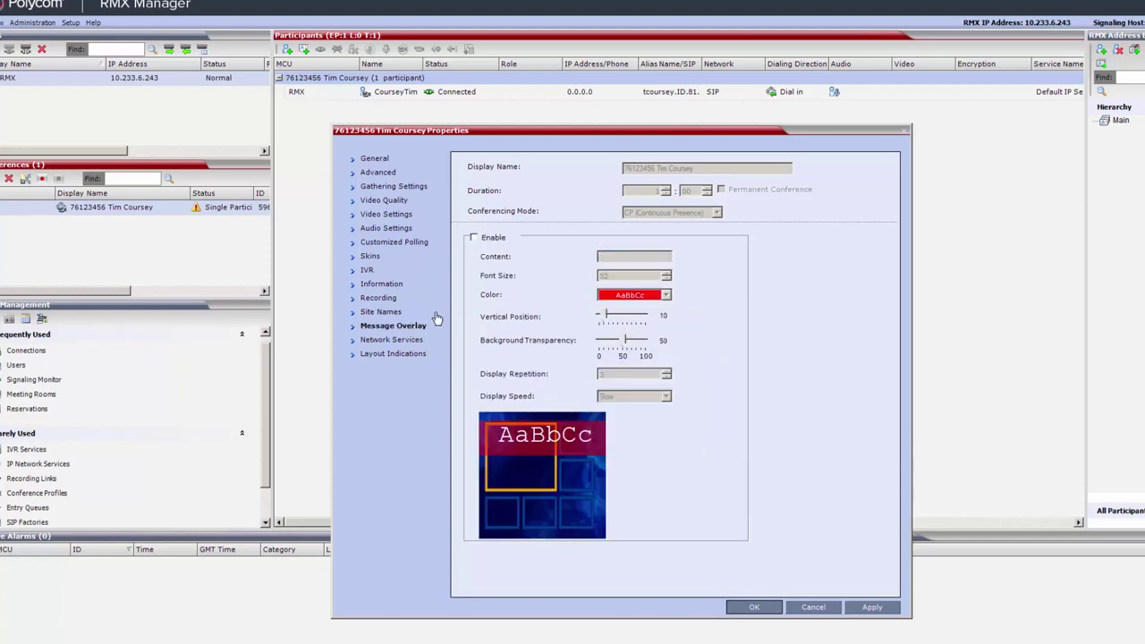
pyautogui.click(474, 238)
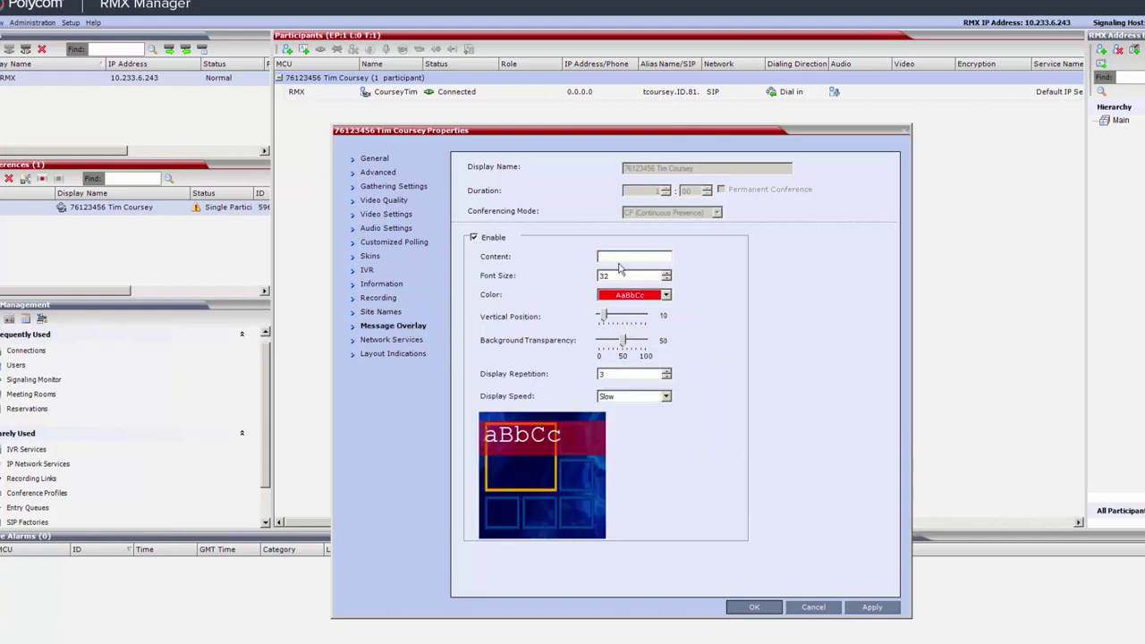
pyautogui.click(622, 256)
pyautogui.write('Please')
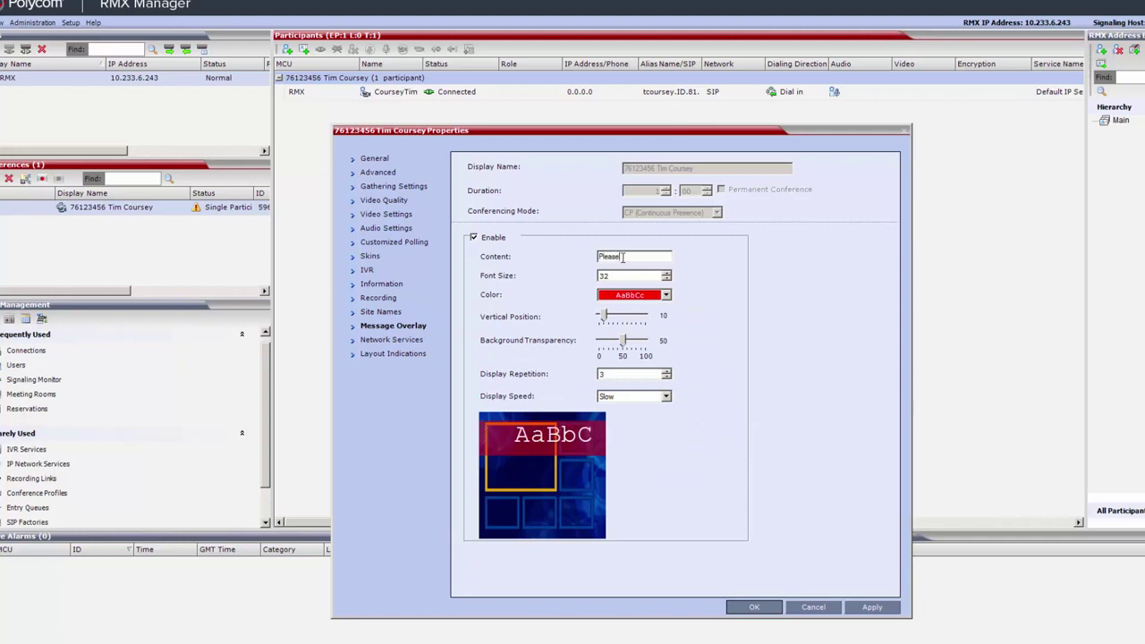
pyautogui.write(' mute ')
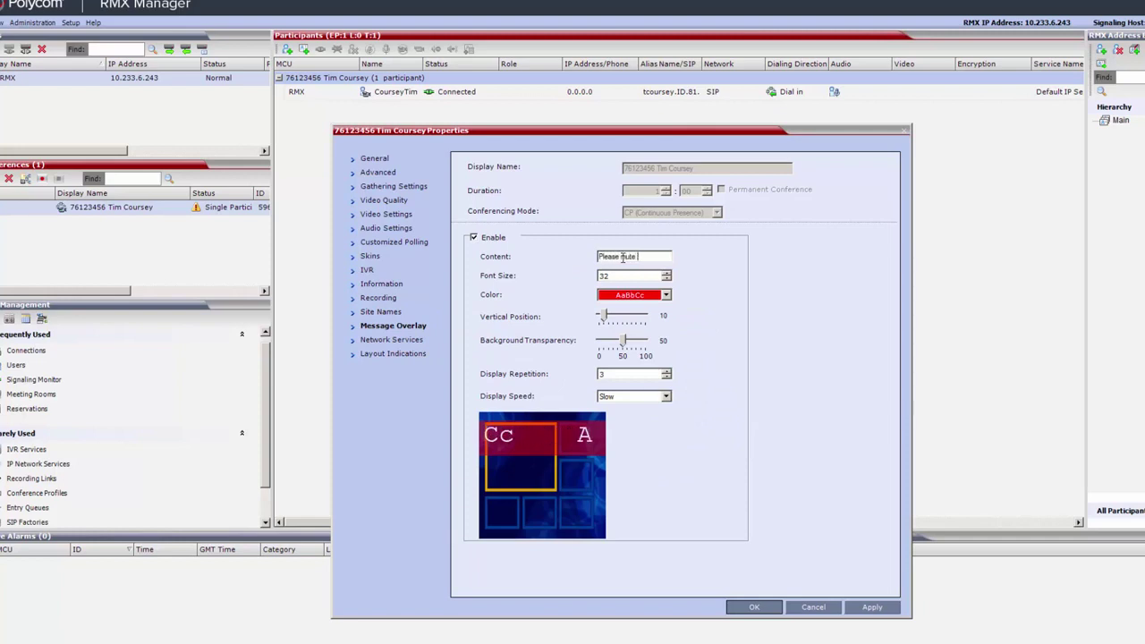
pyautogui.write('your audio')
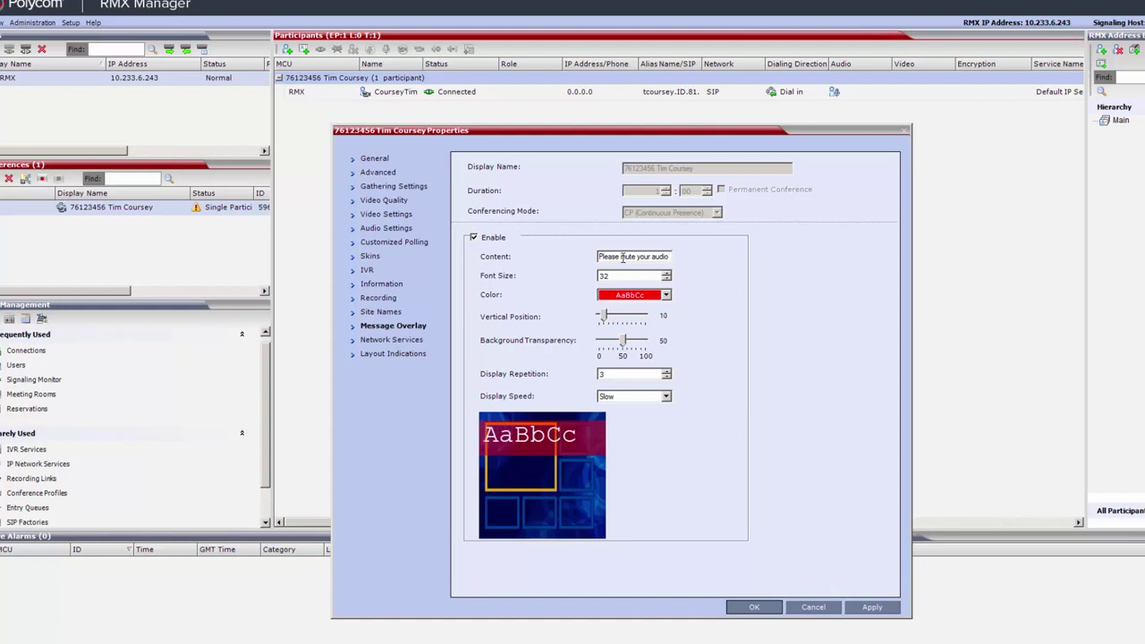
pyautogui.click(665, 370)
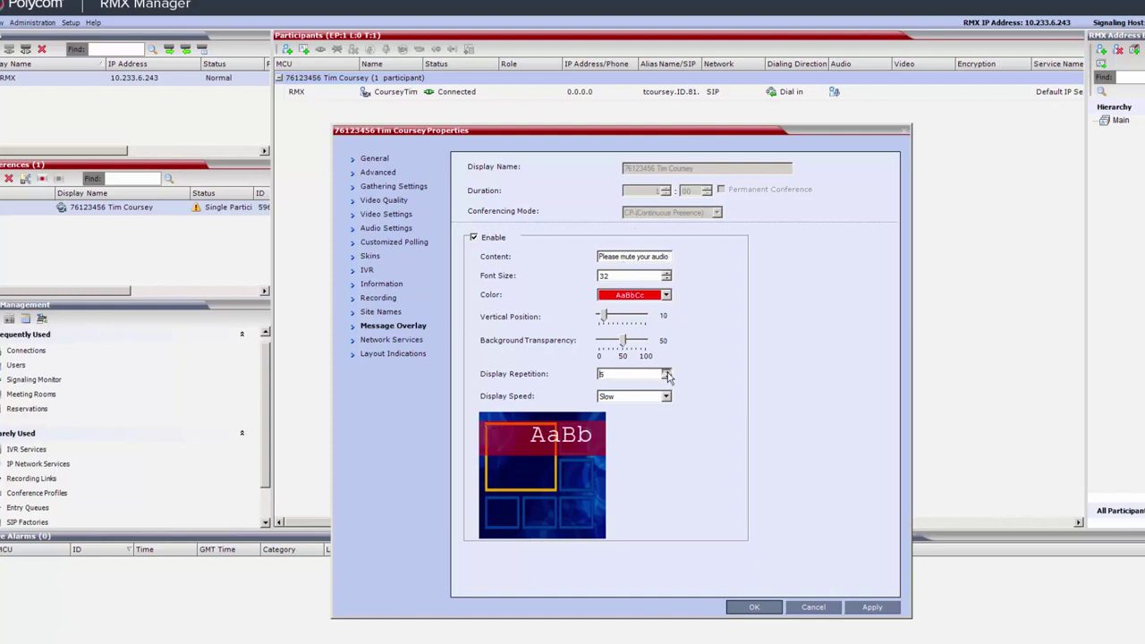
pyautogui.click(665, 371)
pyautogui.click(867, 607)
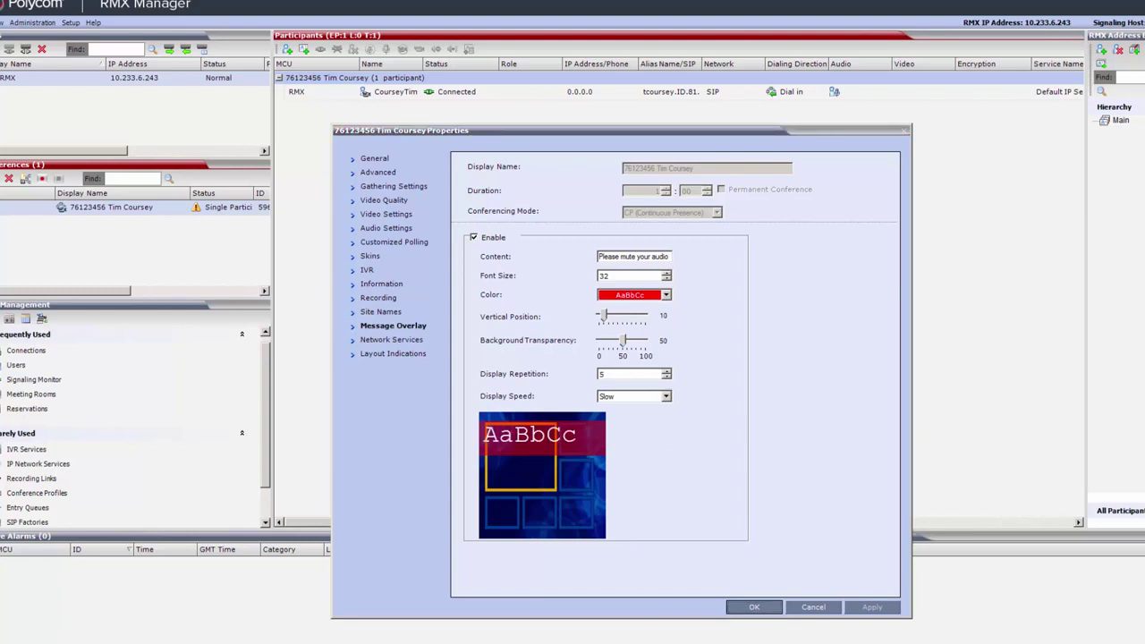
pyautogui.click(815, 608)
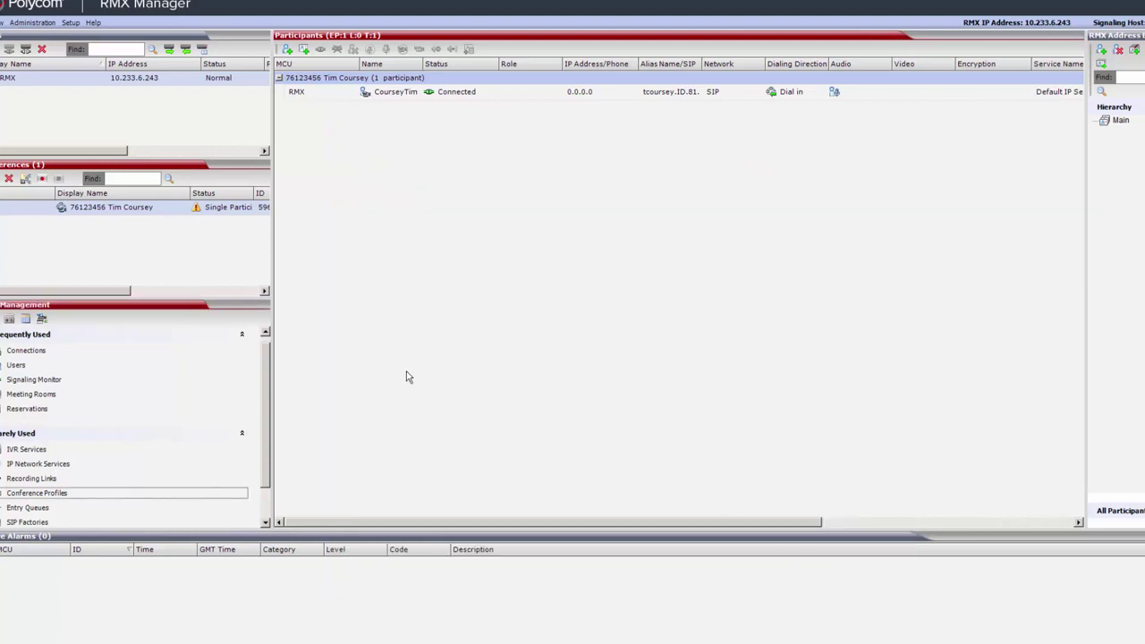
# Open the participant's properties and choose a Personal layout with the 1+3 arrangement
pyautogui.rightClick(399, 97)
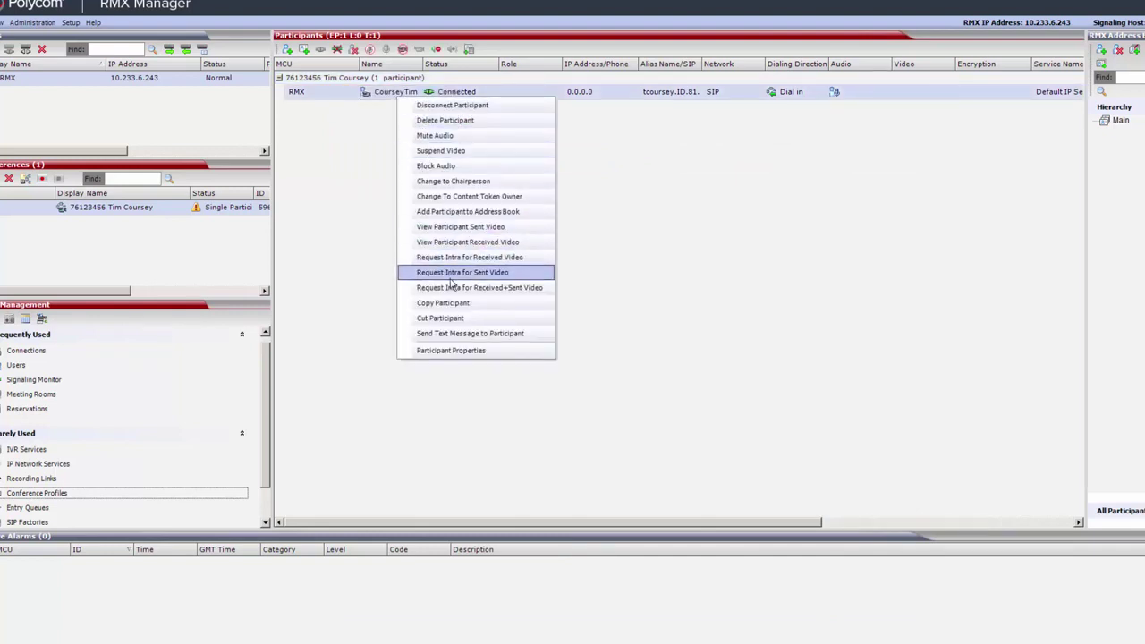
pyautogui.click(462, 351)
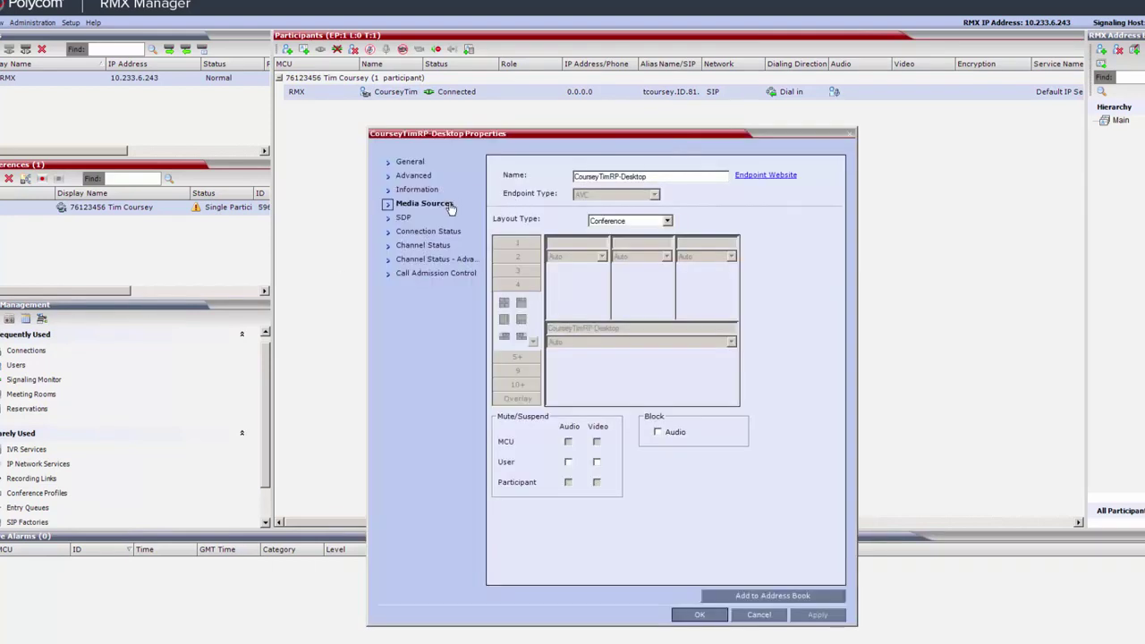
pyautogui.click(666, 220)
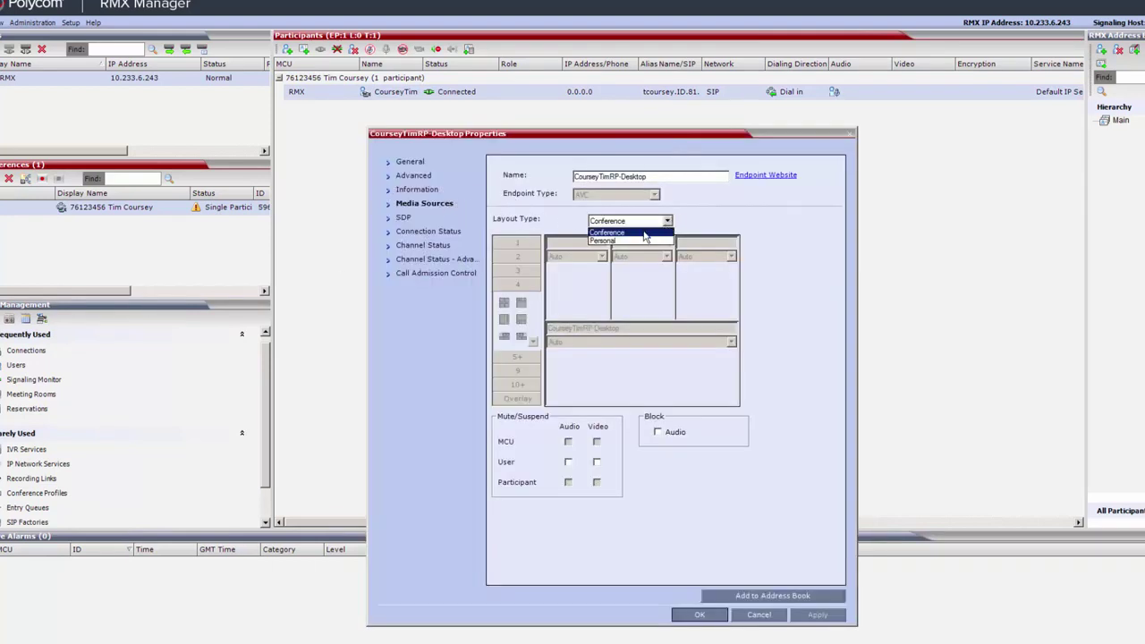
pyautogui.click(642, 240)
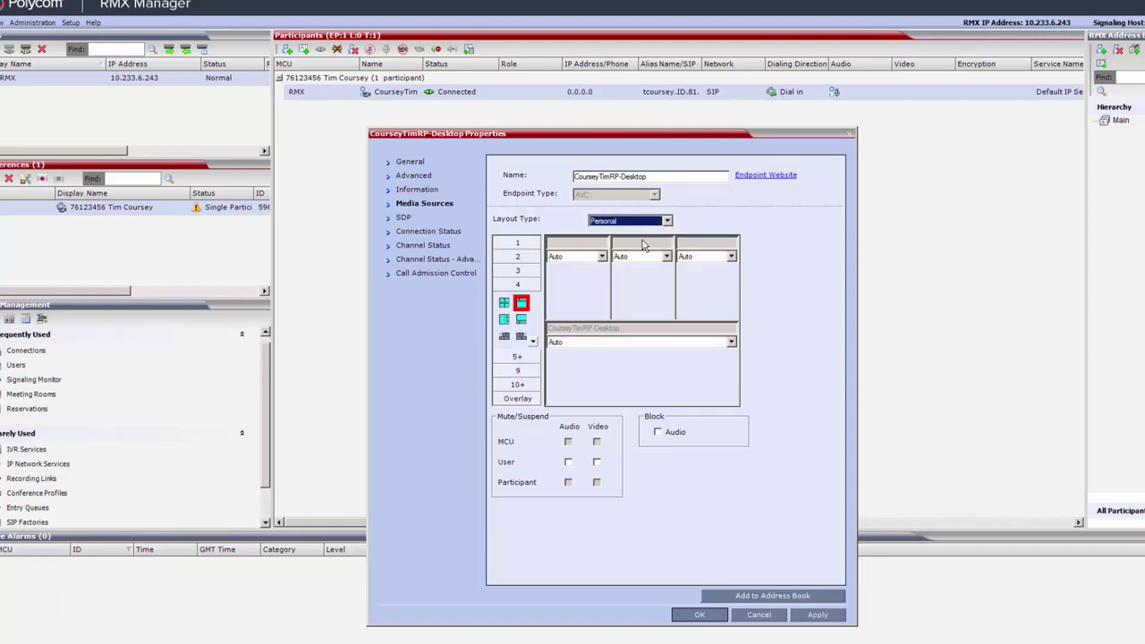
pyautogui.click(522, 321)
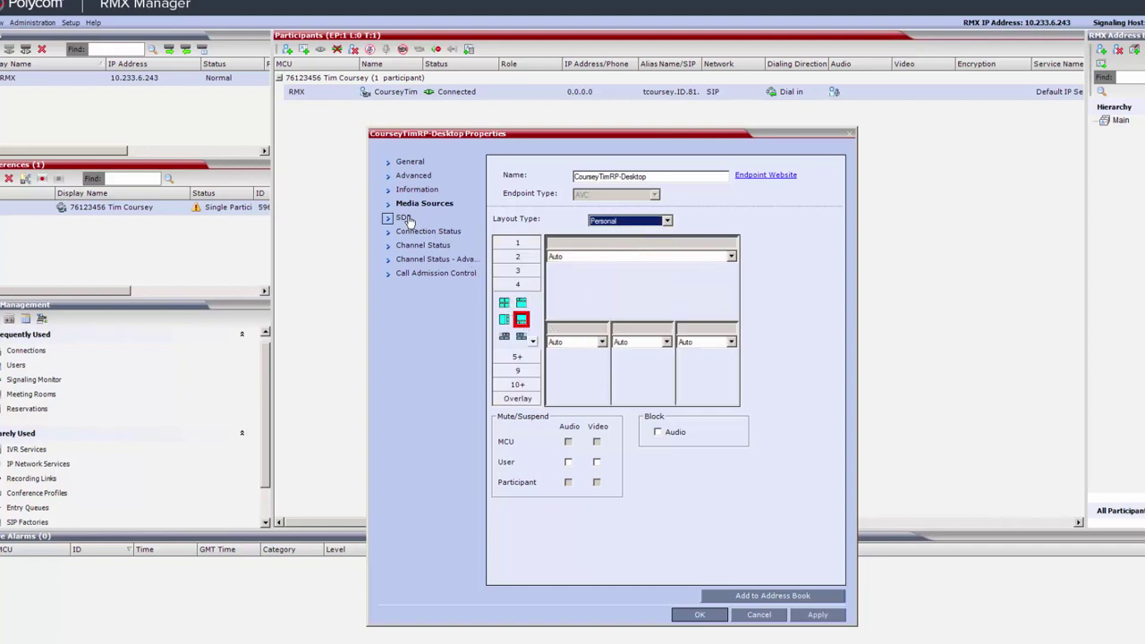
# Review the participant's SDP capabilities and channel status, then close without saving
pyautogui.click(405, 219)
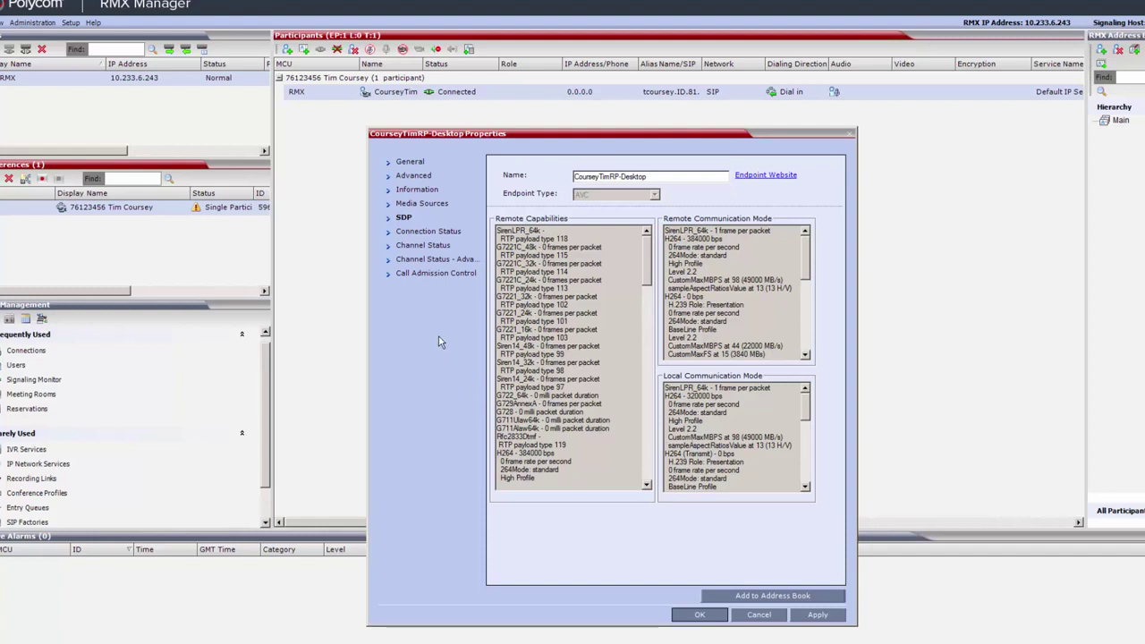
pyautogui.click(435, 246)
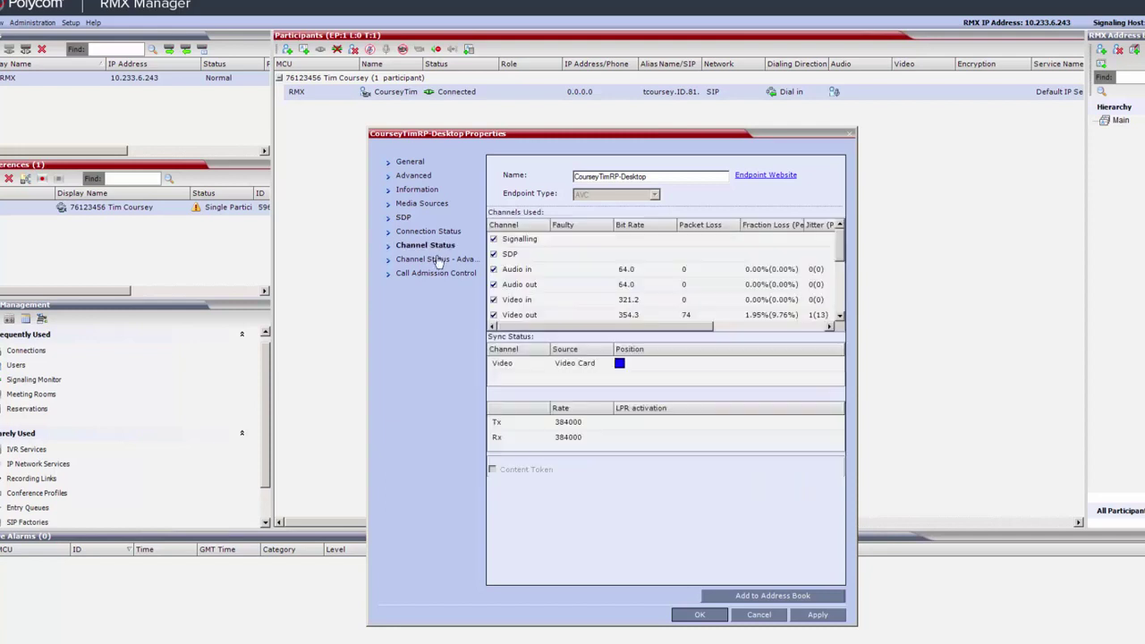
pyautogui.moveTo(841, 256); pyautogui.dragTo(842, 283)
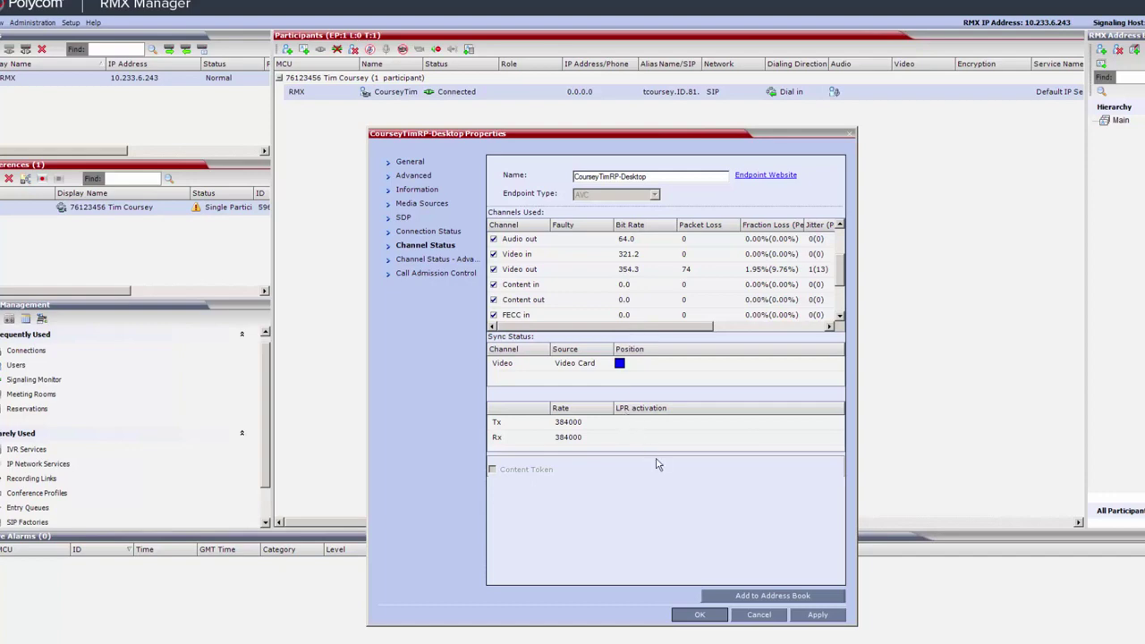
pyautogui.click(755, 614)
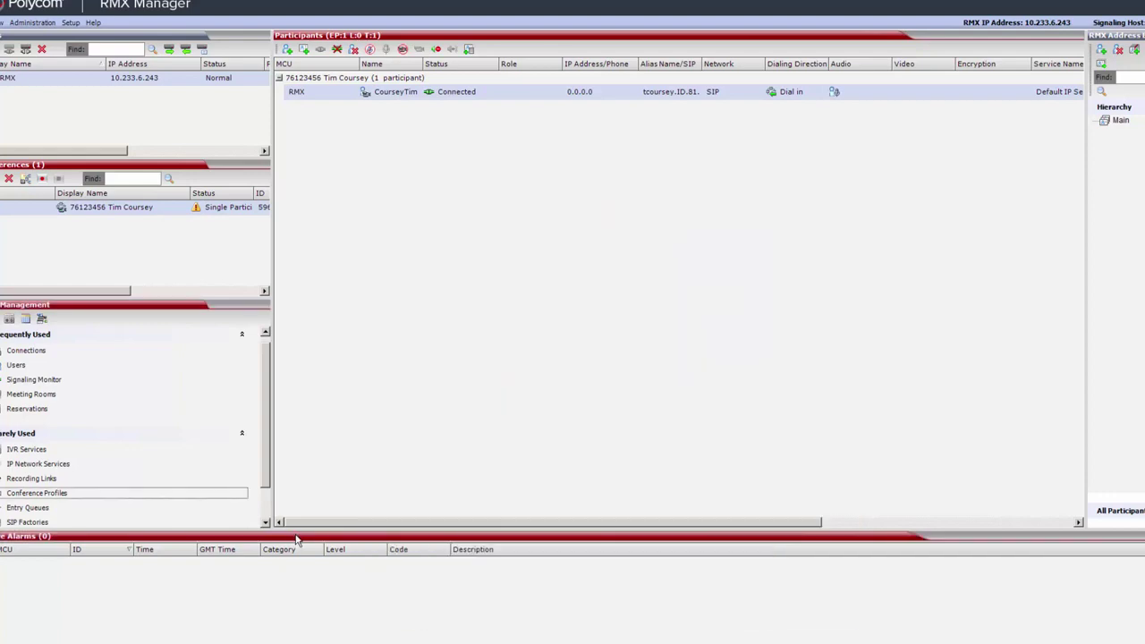
# Enlarge the alarms area and switch from Active Alarms to the Faults List
pyautogui.moveTo(293, 529); pyautogui.dragTo(304, 484)
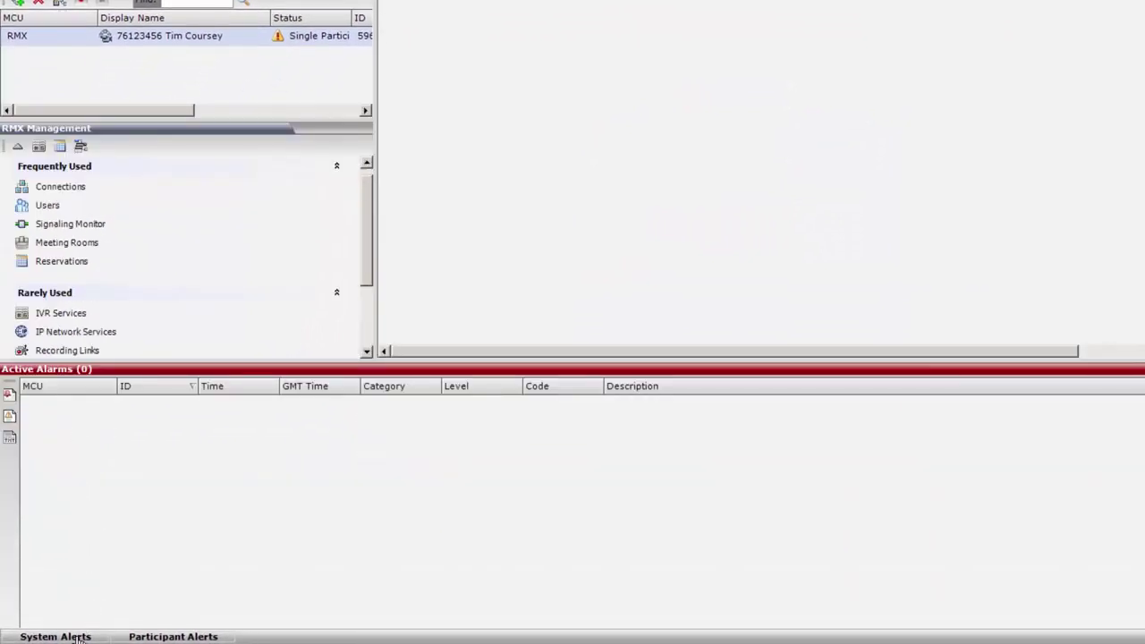
pyautogui.click(79, 638)
pyautogui.click(79, 639)
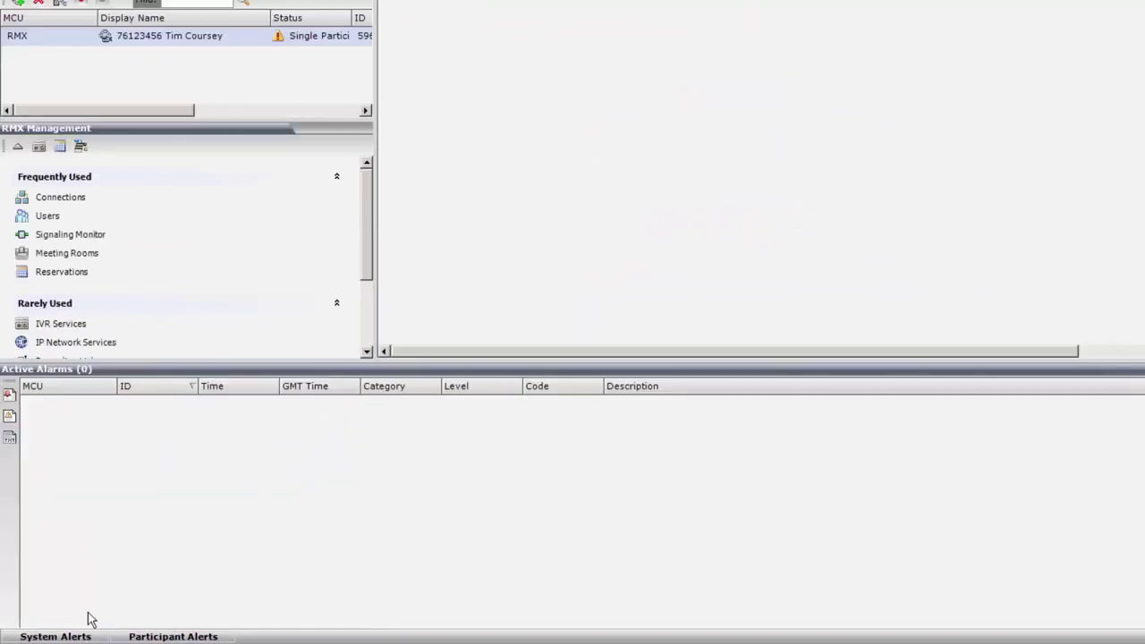
pyautogui.click(9, 417)
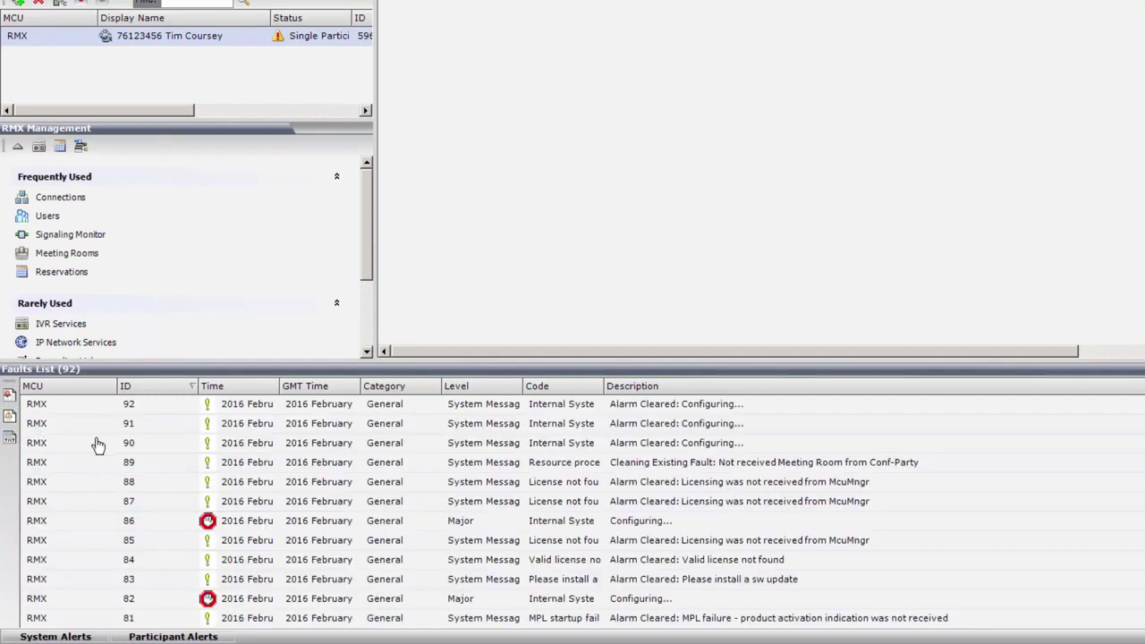
# Open Participant Alerts with more room, then return to the 92-entry Faults List
pyautogui.click(179, 639)
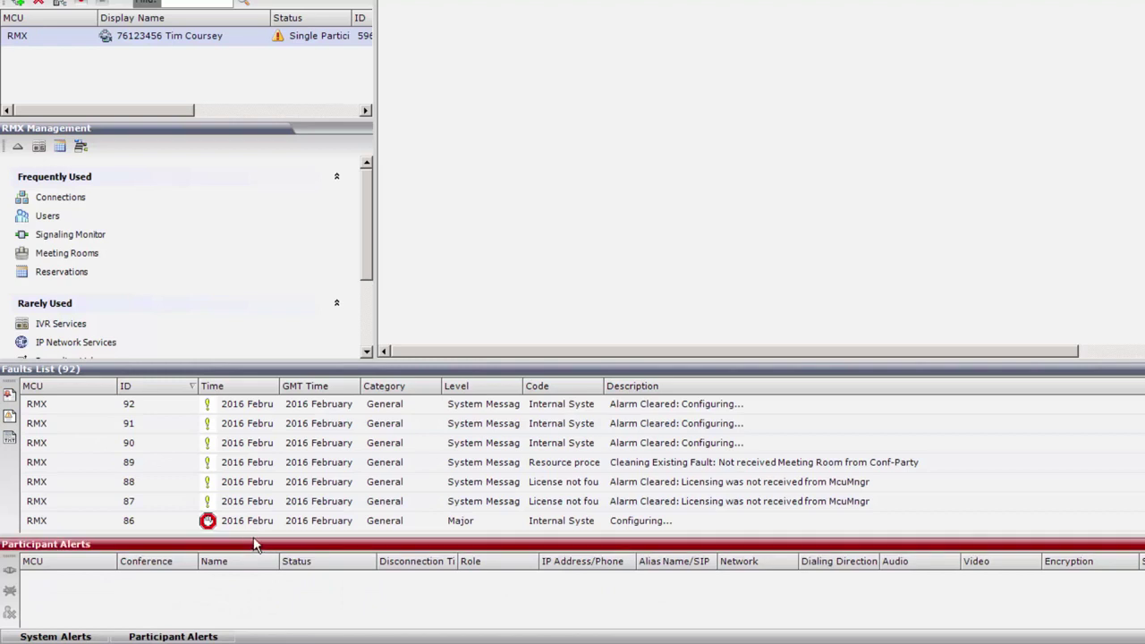
pyautogui.moveTo(251, 536); pyautogui.dragTo(255, 495)
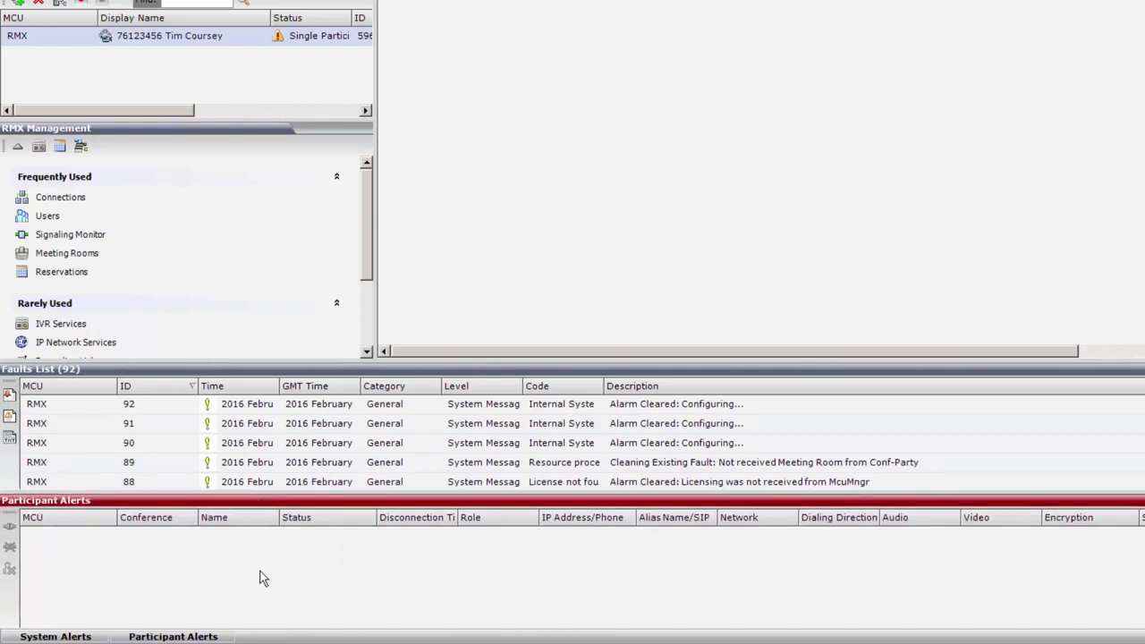
pyautogui.click(10, 394)
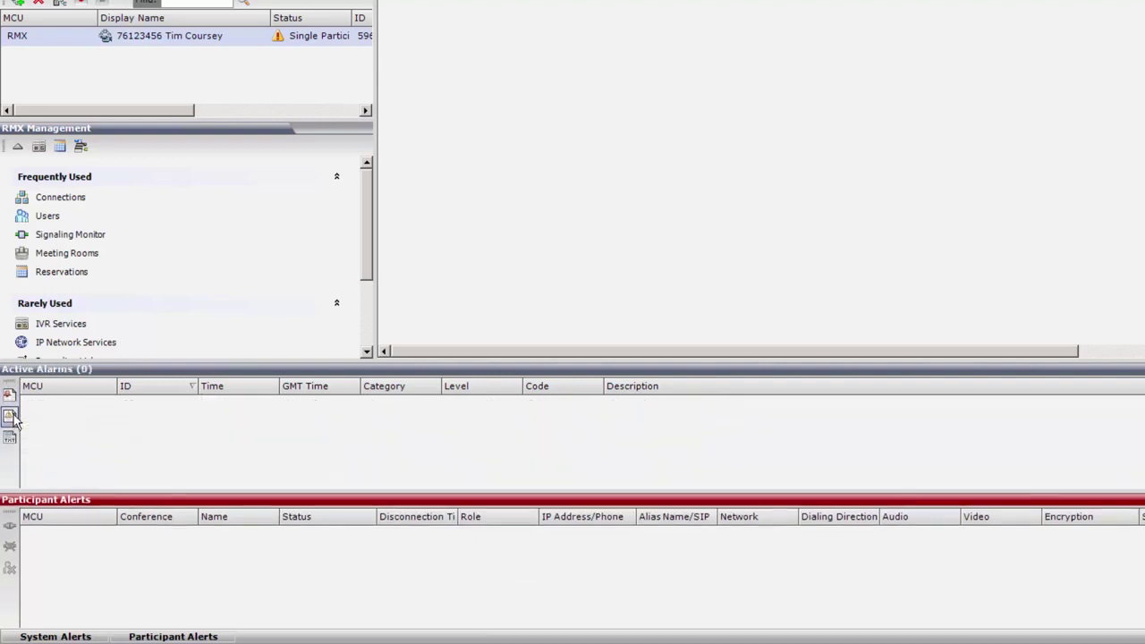
pyautogui.click(10, 416)
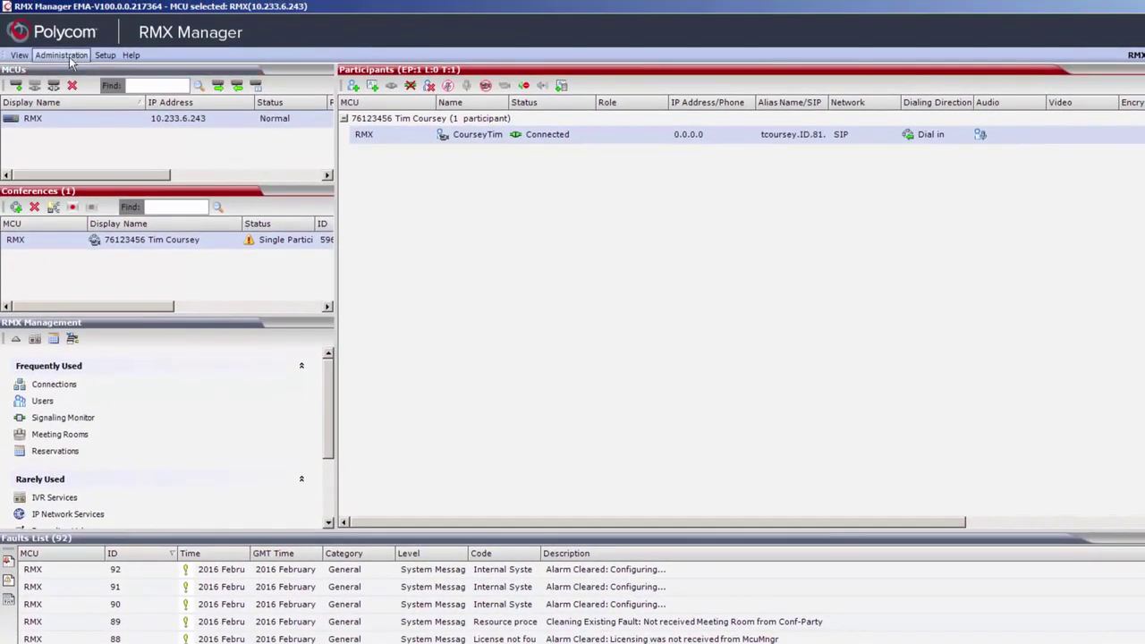
pyautogui.click(69, 55)
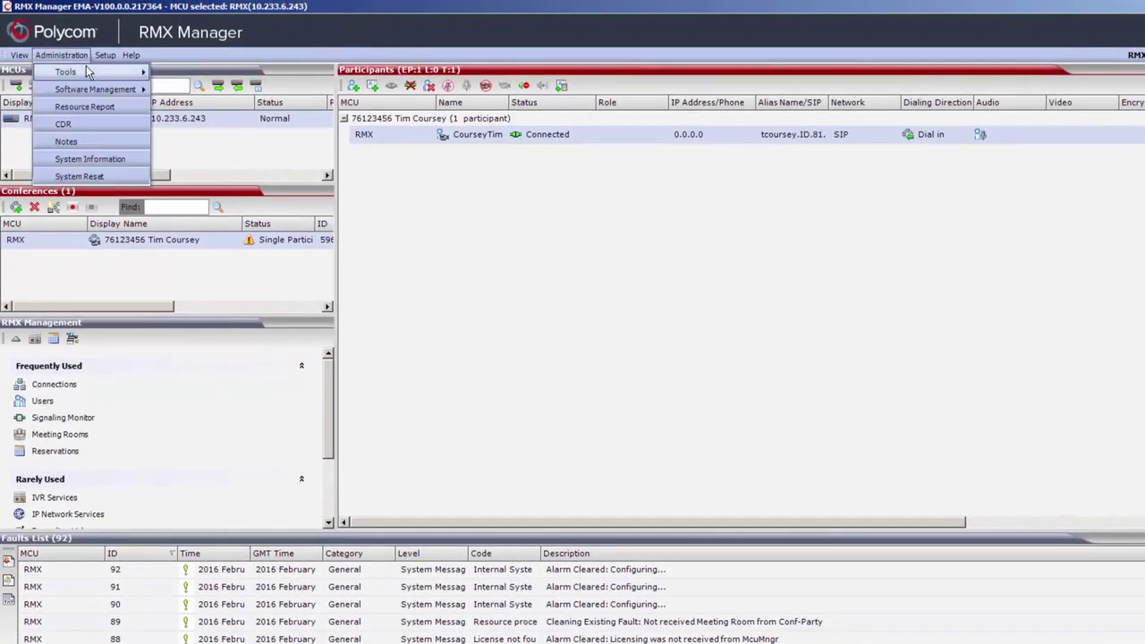
# Open the Logger Diagnostic Files list from Administration > Tools and move it right
pyautogui.moveTo(90, 73)
pyautogui.click(196, 74)
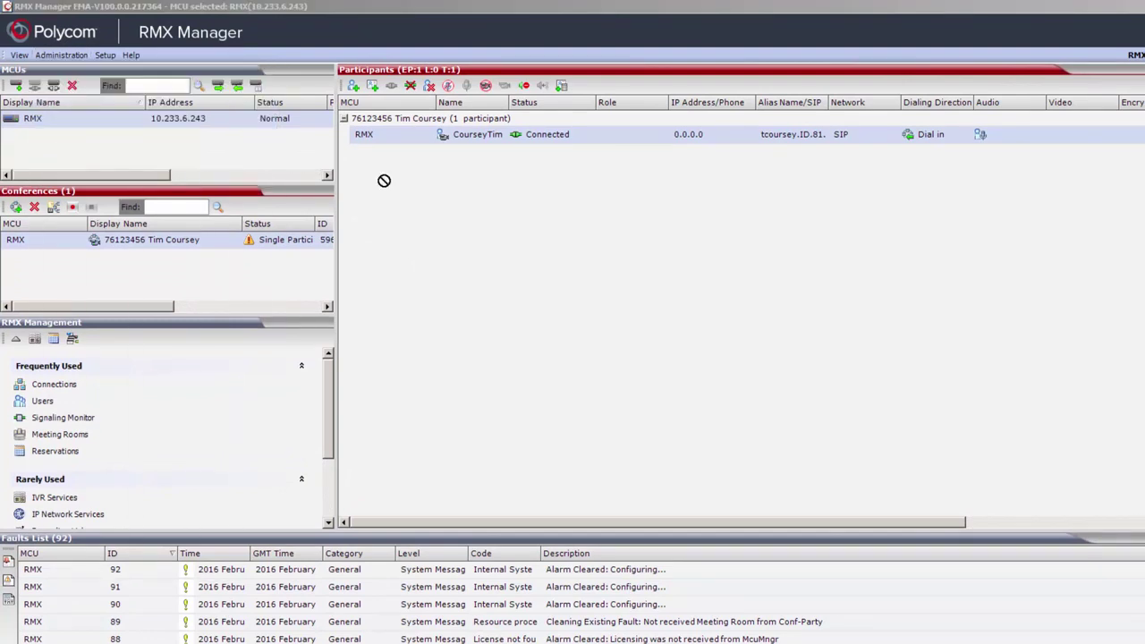
pyautogui.moveTo(626, 161); pyautogui.dragTo(818, 183)
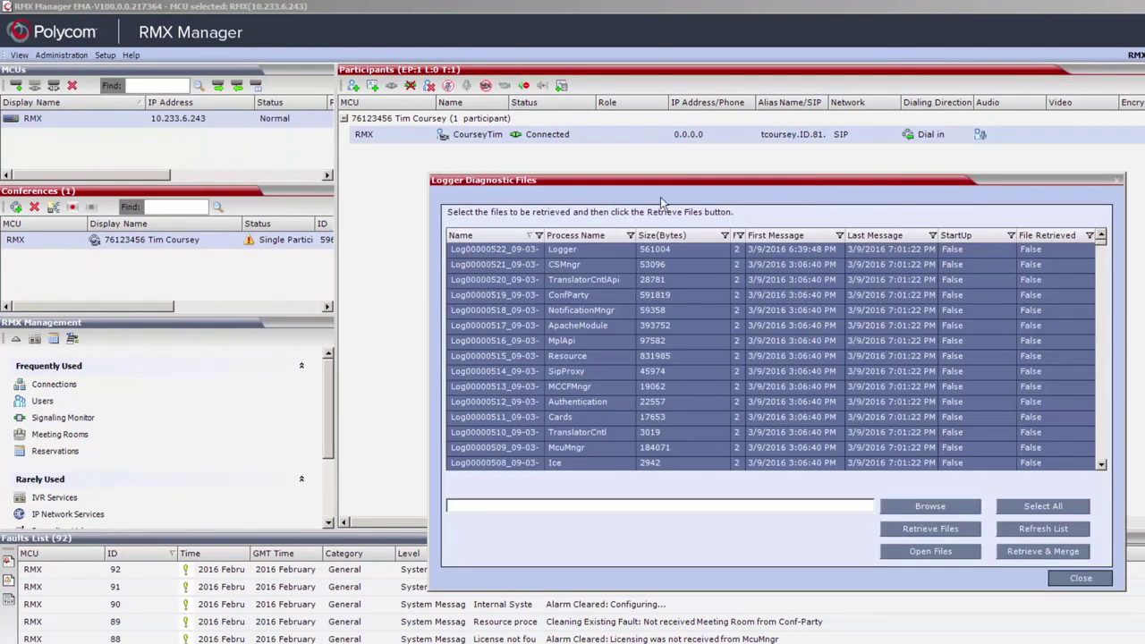
# Briefly check the Backup Configuration window from Software Management, then close it
pyautogui.click(60, 56)
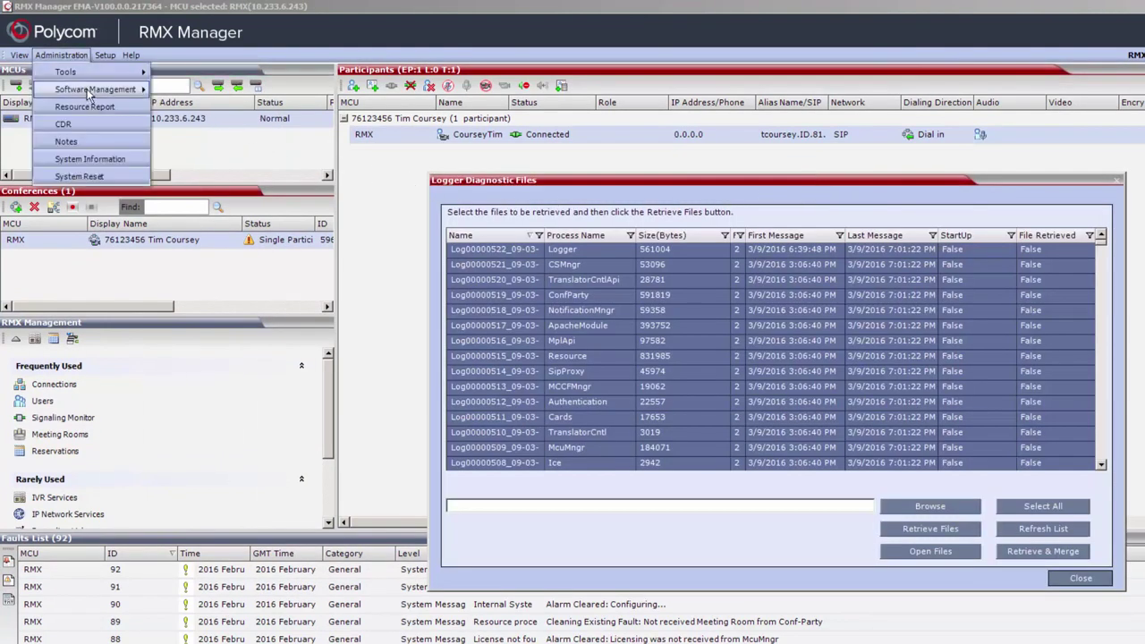
pyautogui.moveTo(109, 88)
pyautogui.click(211, 107)
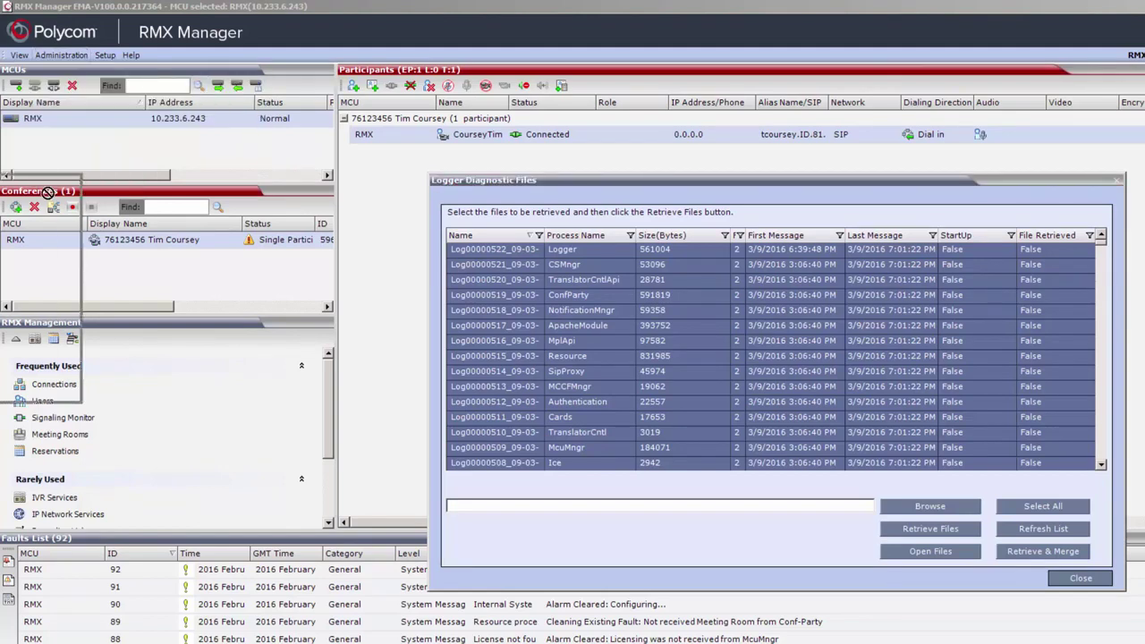
pyautogui.moveTo(191, 197); pyautogui.dragTo(799, 229)
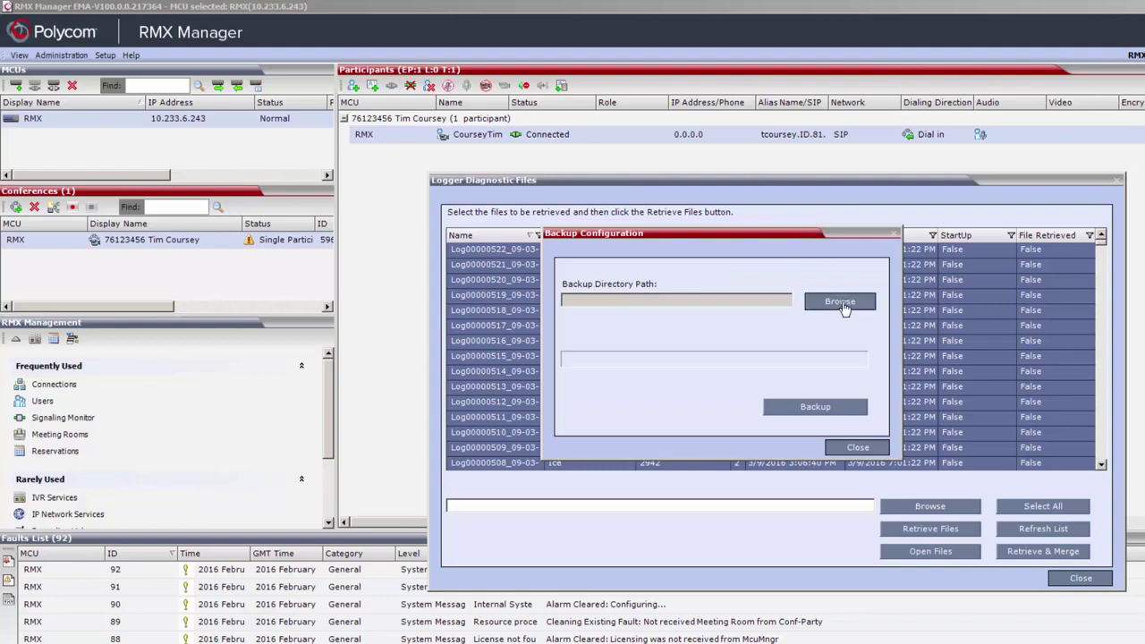
pyautogui.click(855, 449)
pyautogui.click(61, 54)
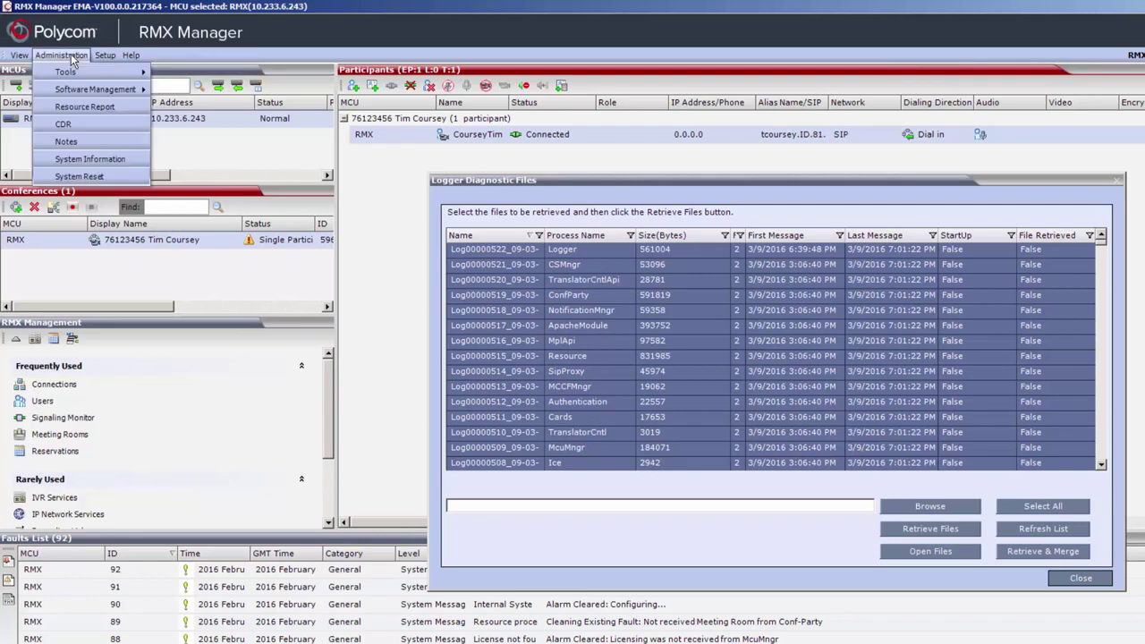
# Show the CDR list of 36 call records, then the system information for RMX version 8.6.3.6
pyautogui.click(64, 125)
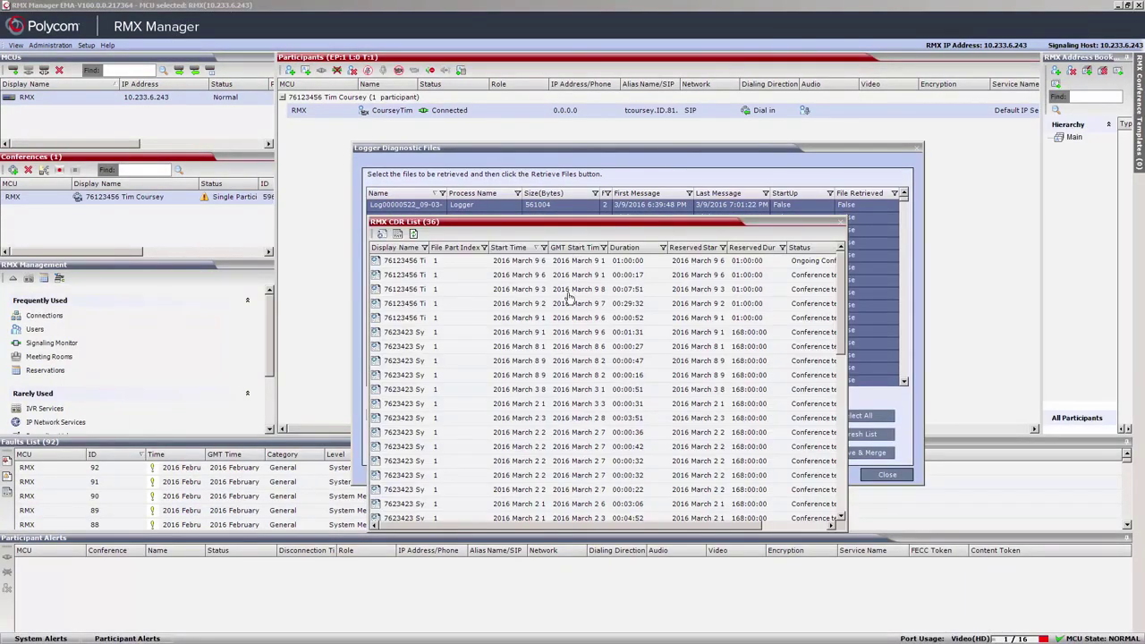
pyautogui.click(62, 48)
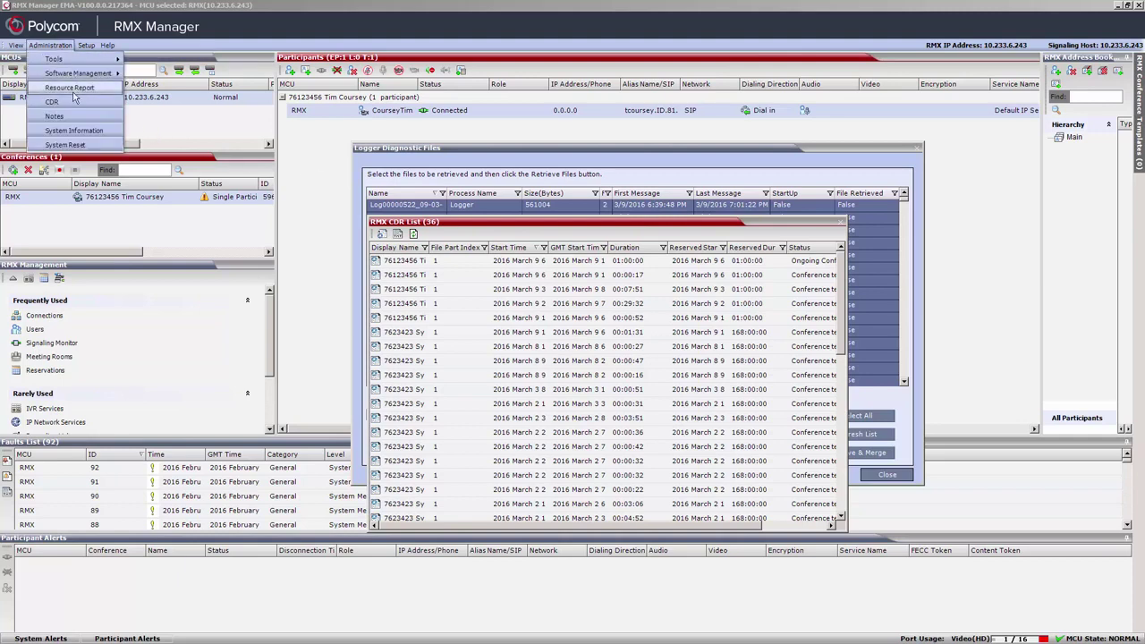
pyautogui.click(79, 134)
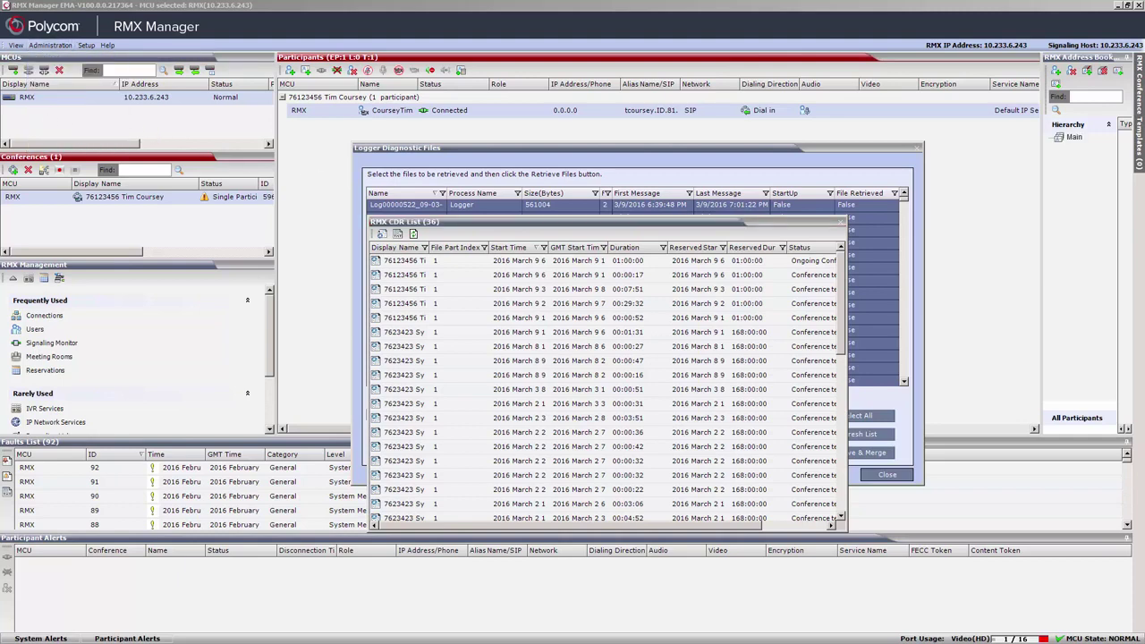